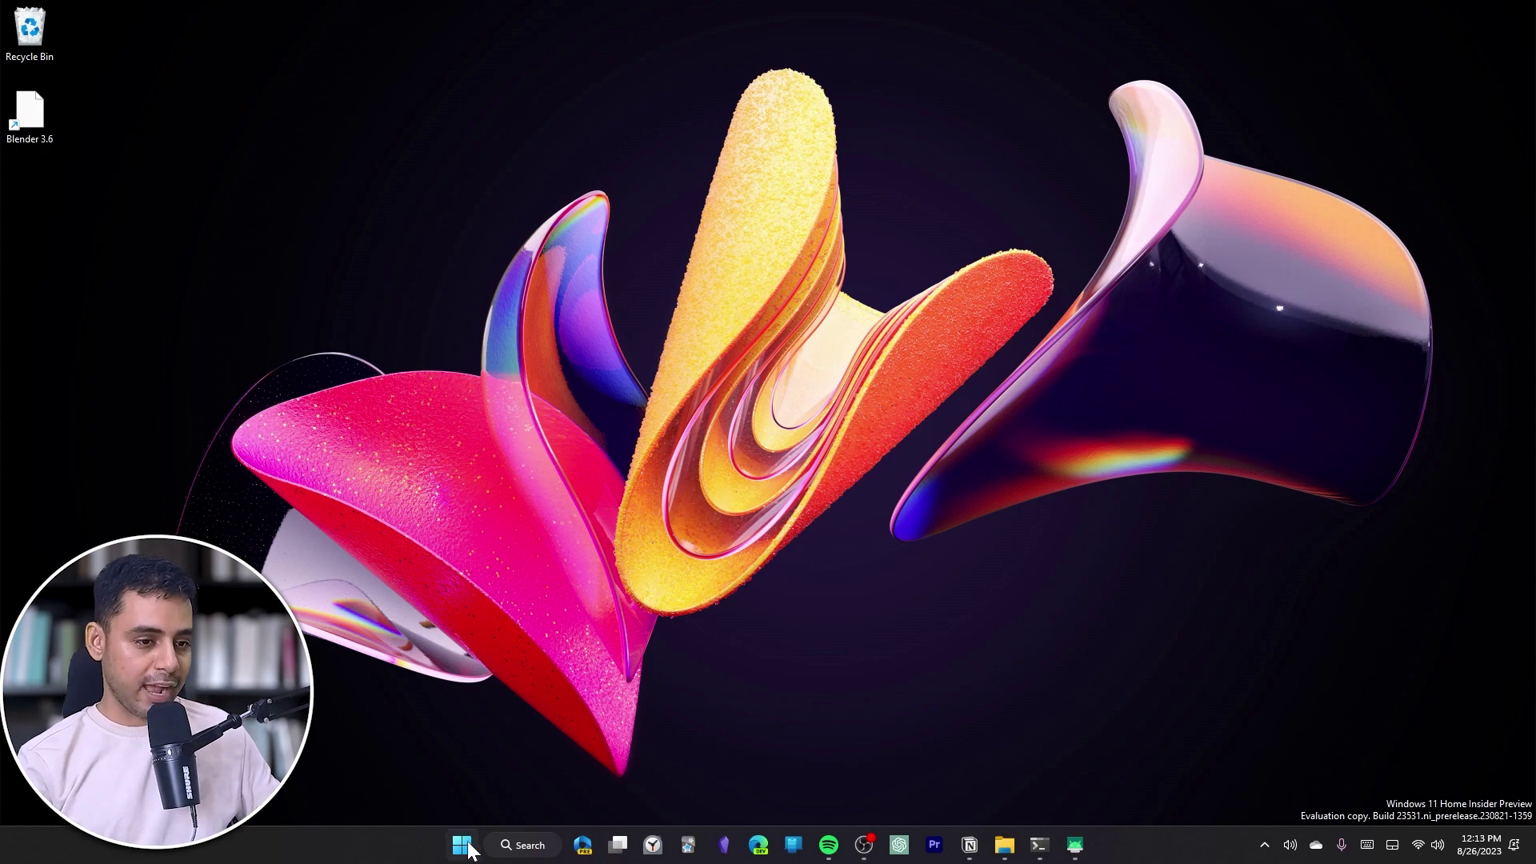
Review the Startup apps list in Windows Settings, then close Settings.
click(472, 848)
text(settings)
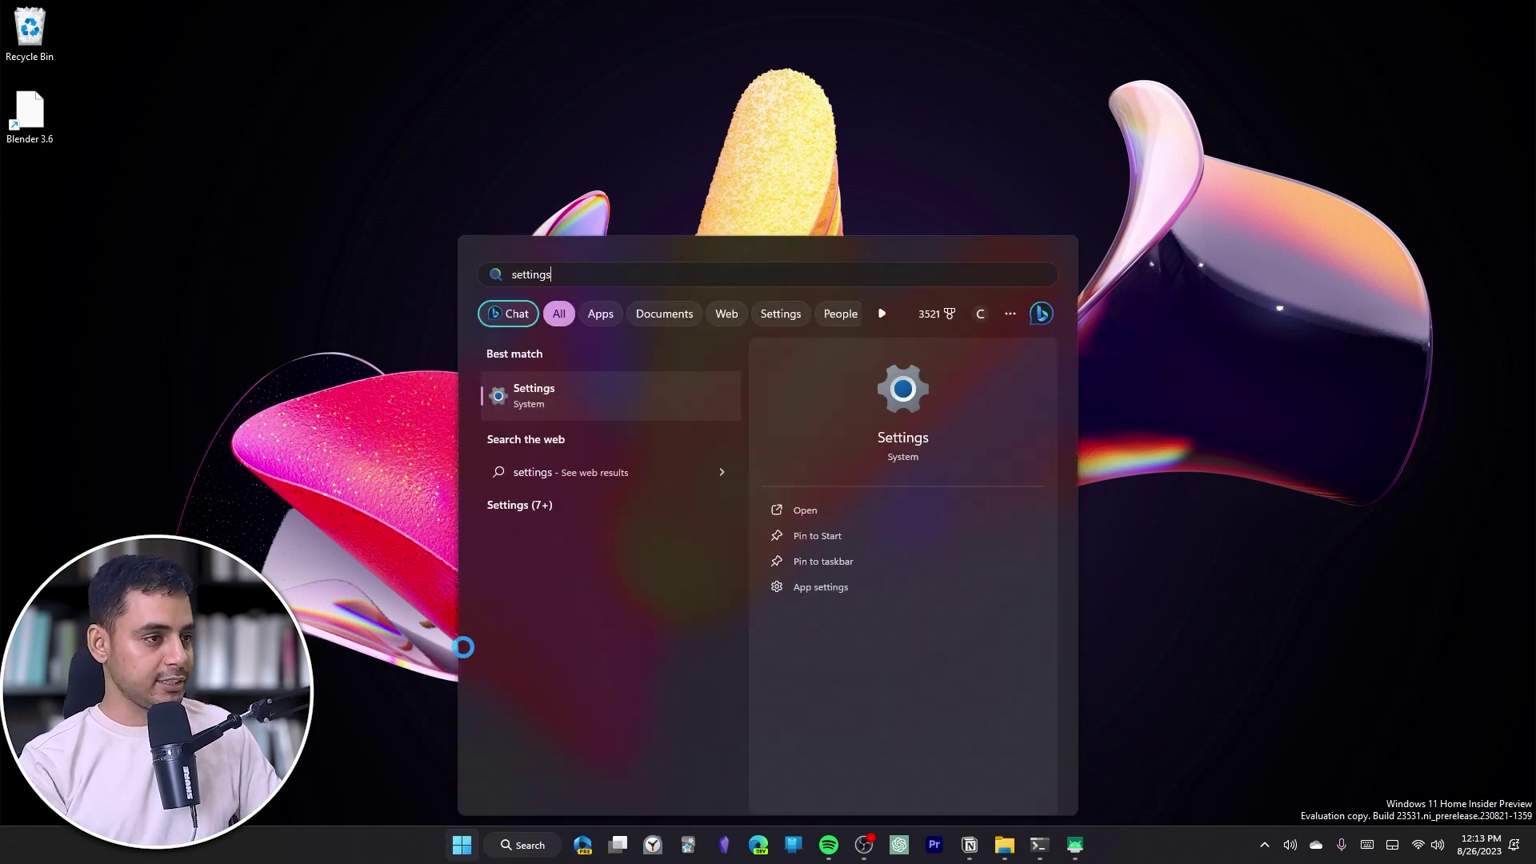
key(Return)
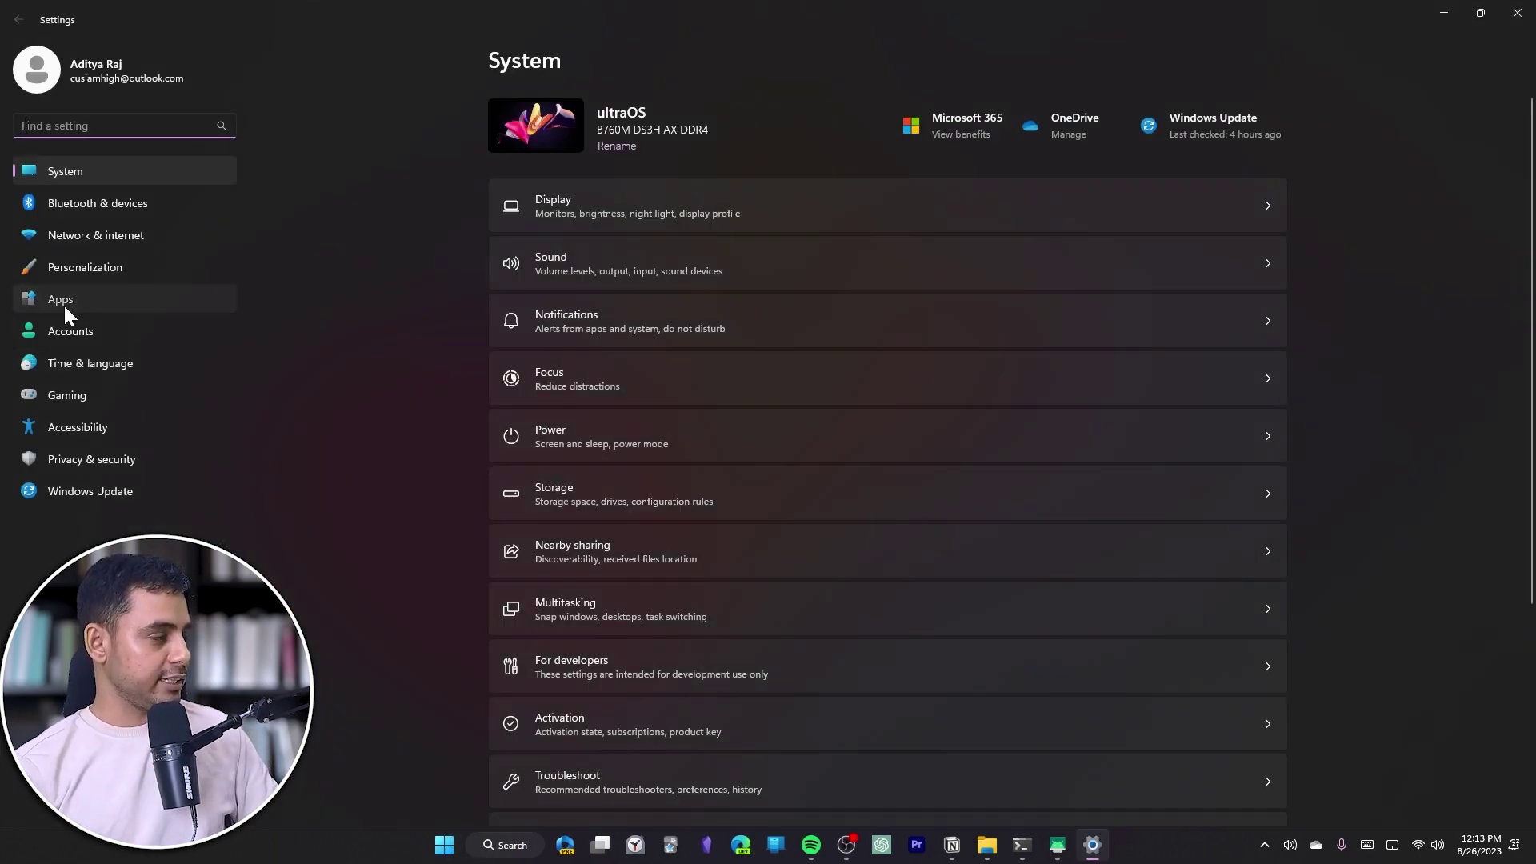
click(64, 302)
click(552, 522)
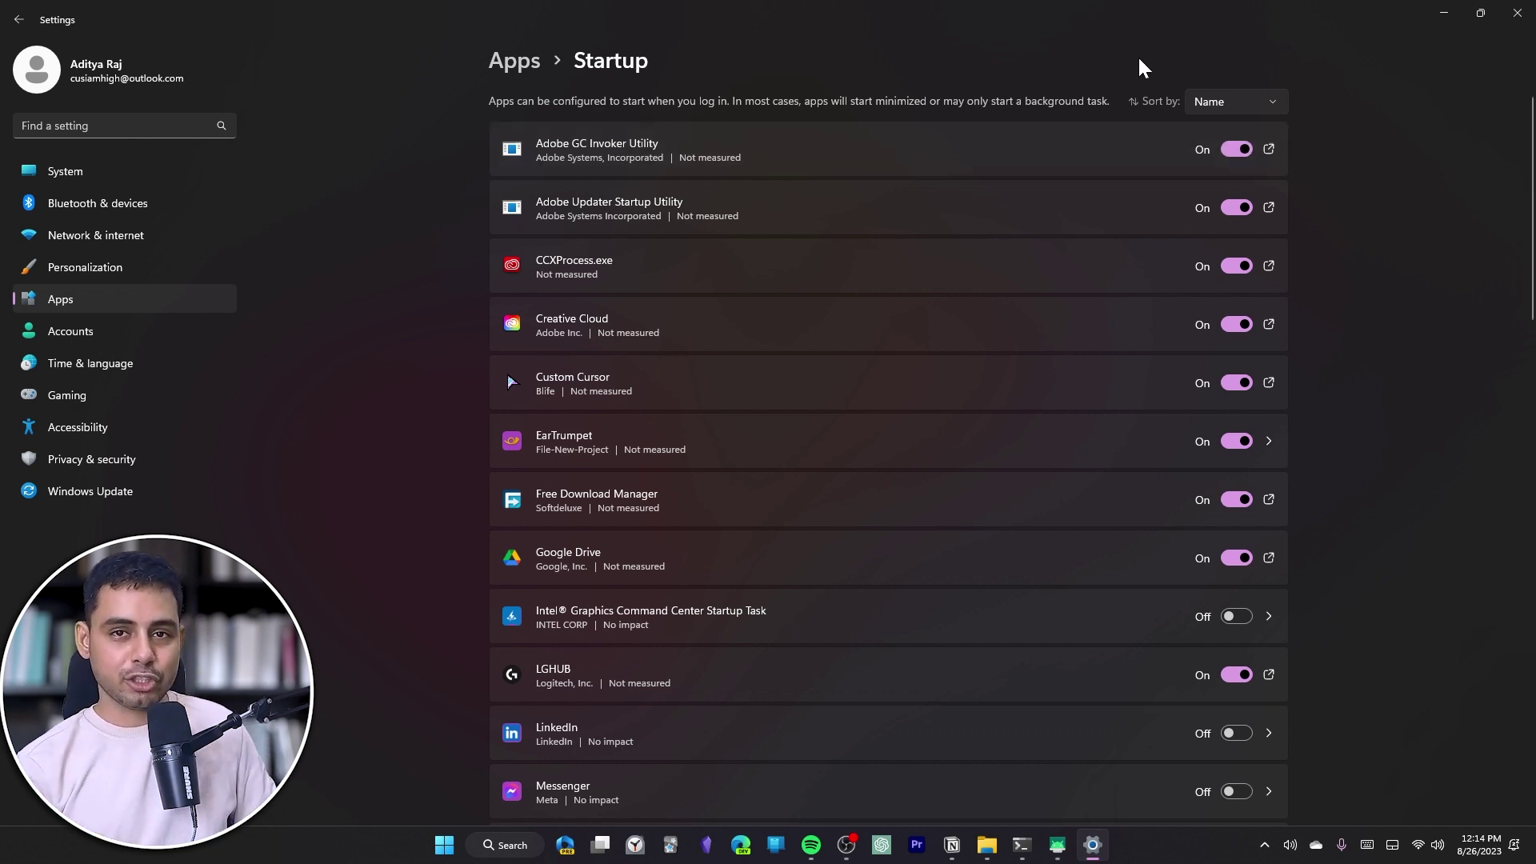
click(1515, 11)
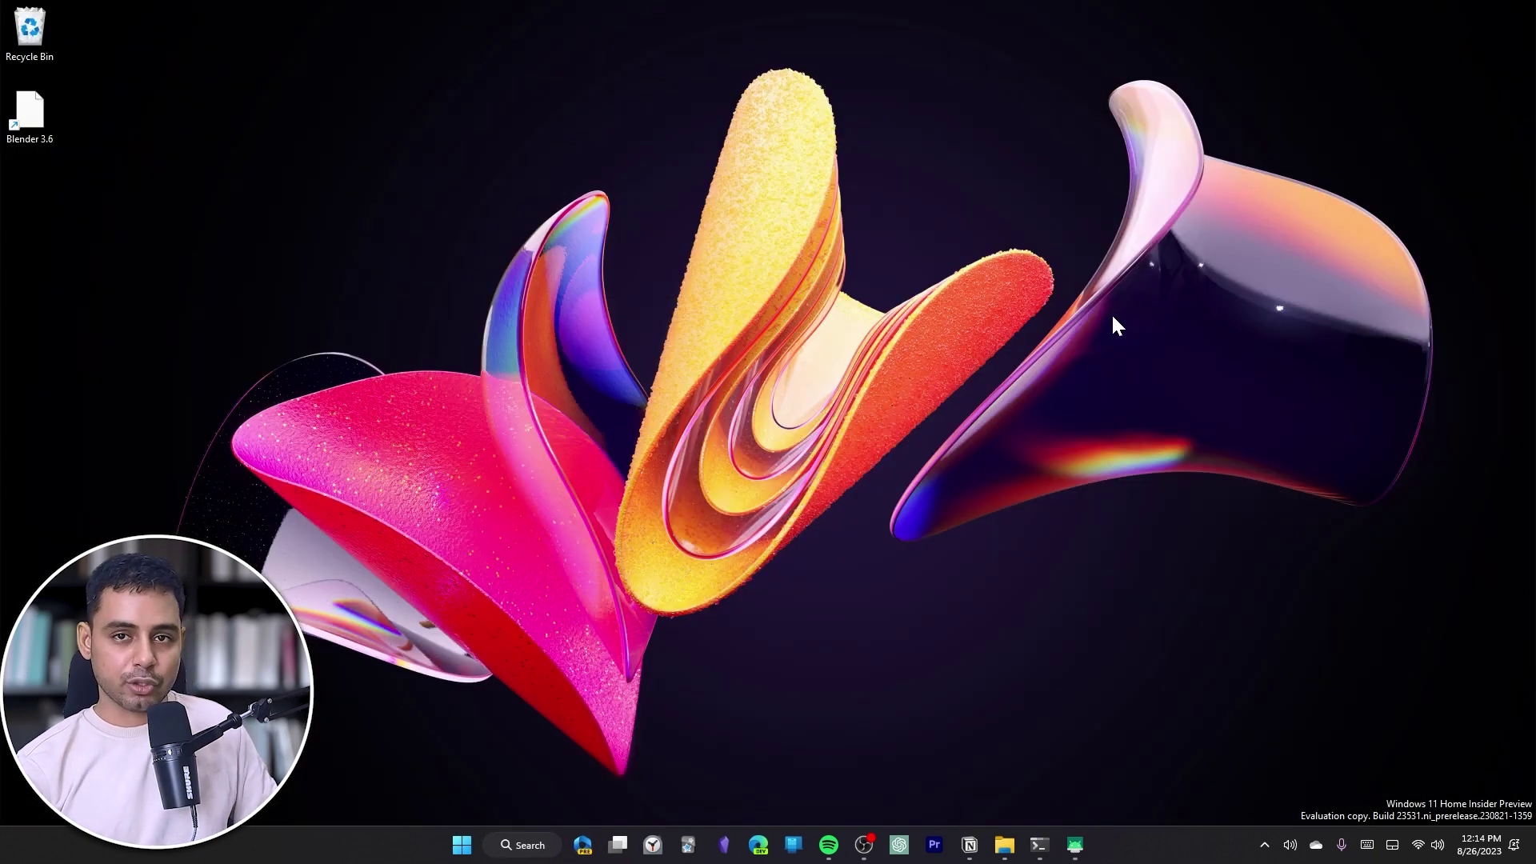
Check the Task Manager startup apps list, leaving Creative Cloud enabled.
key(ctrl+shift+Escape)
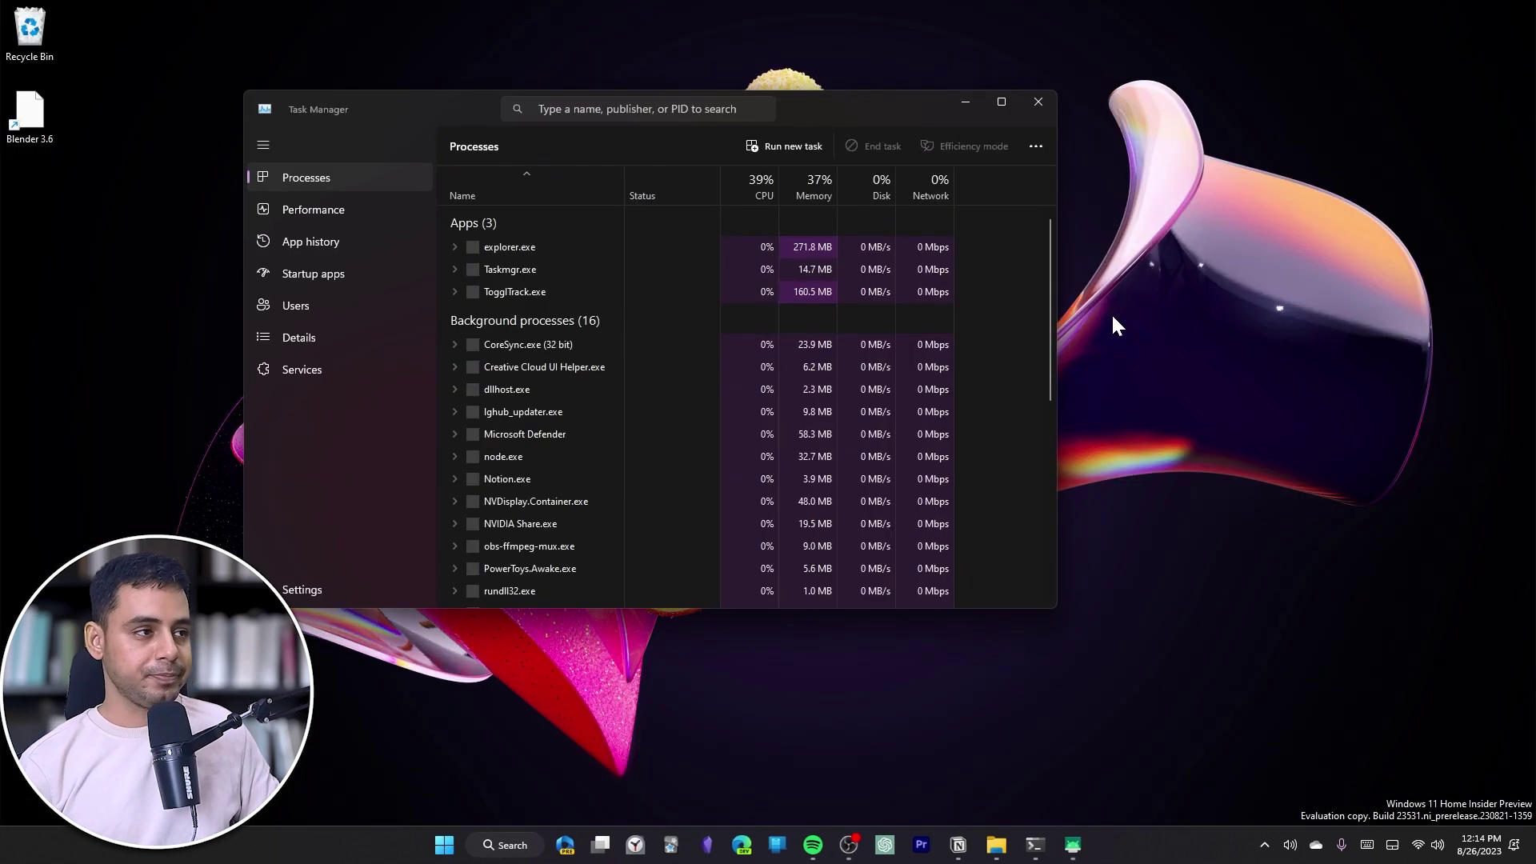
click(337, 276)
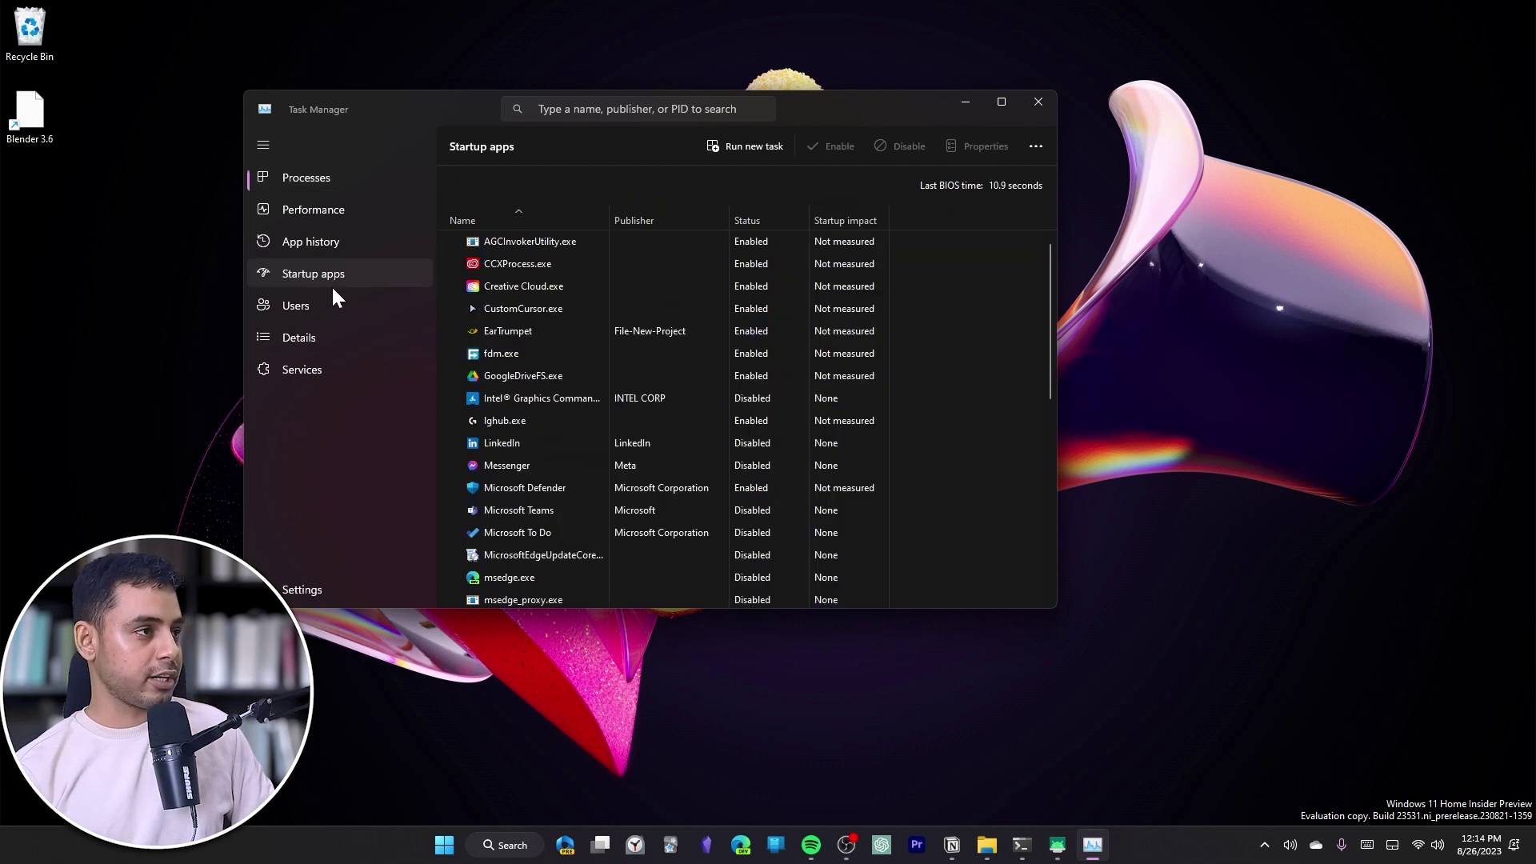
right_click(544, 279)
click(502, 318)
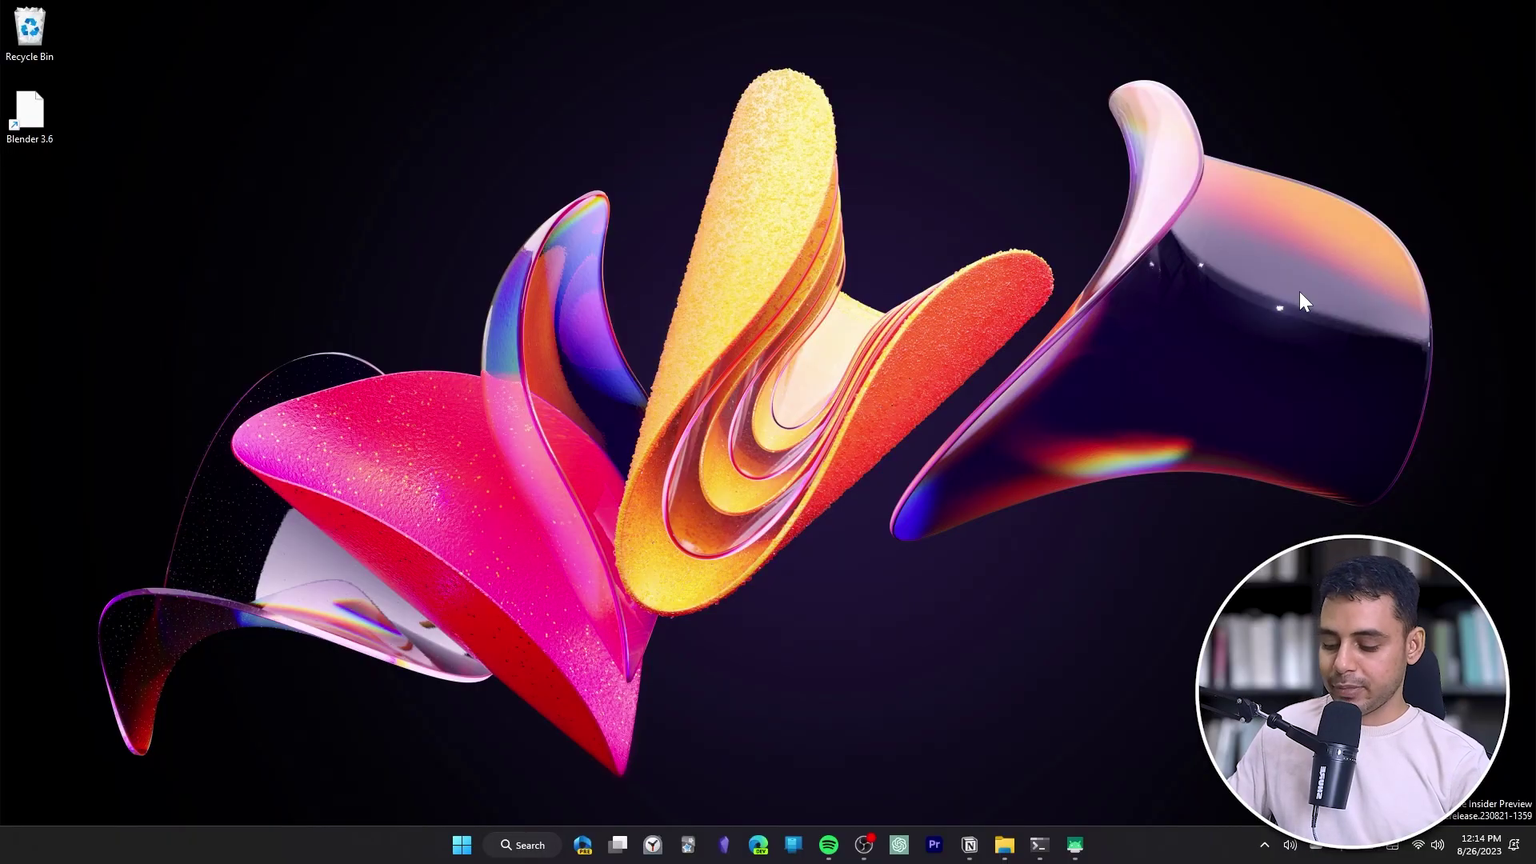
Set System Configuration to Selective startup with Load startup items unchecked.
key(super+r)
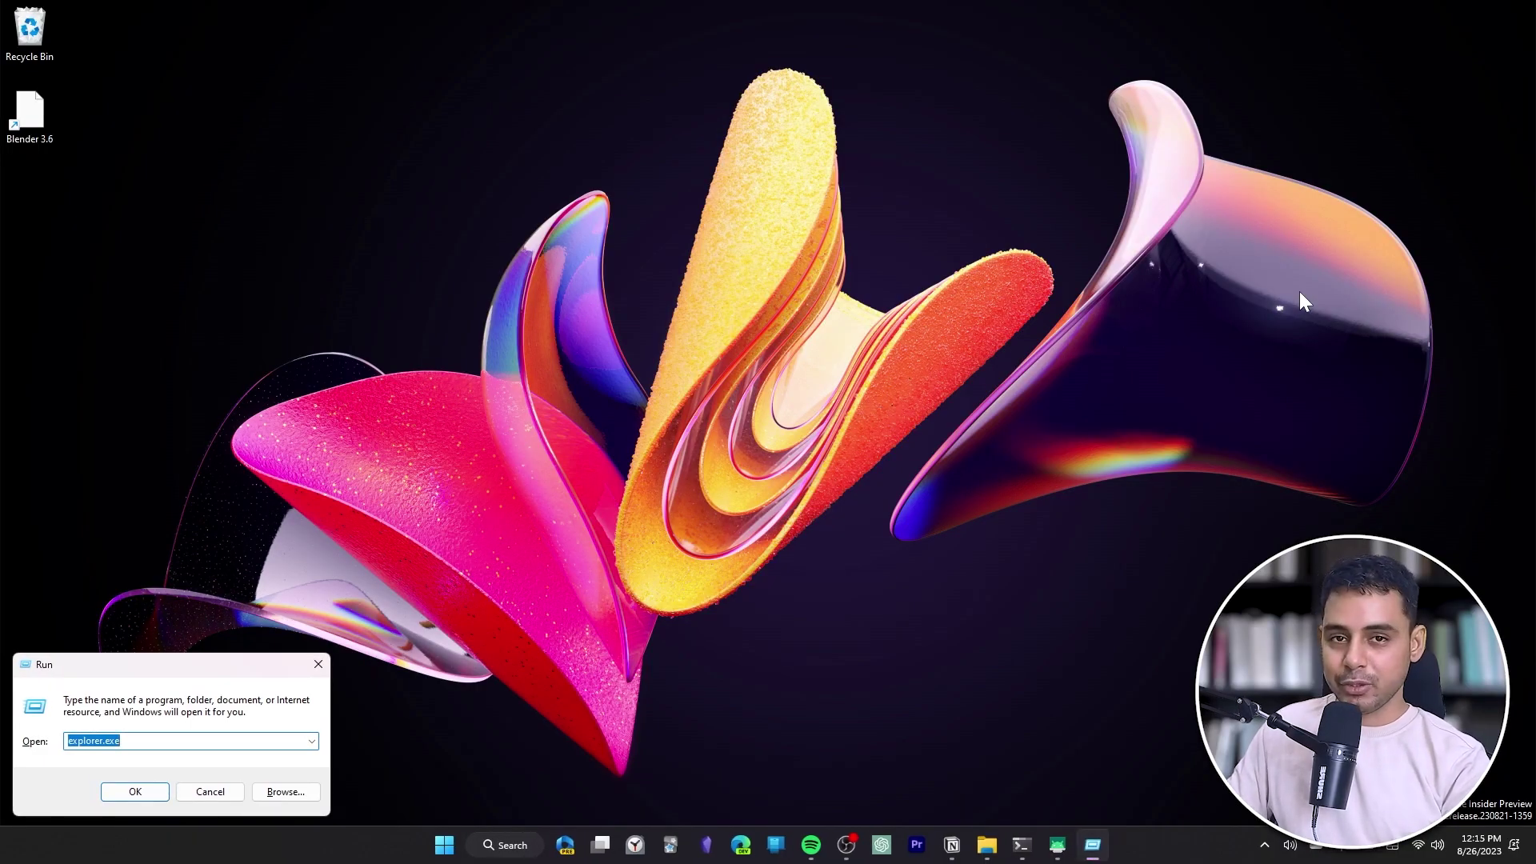
text(msconfig)
key(Return)
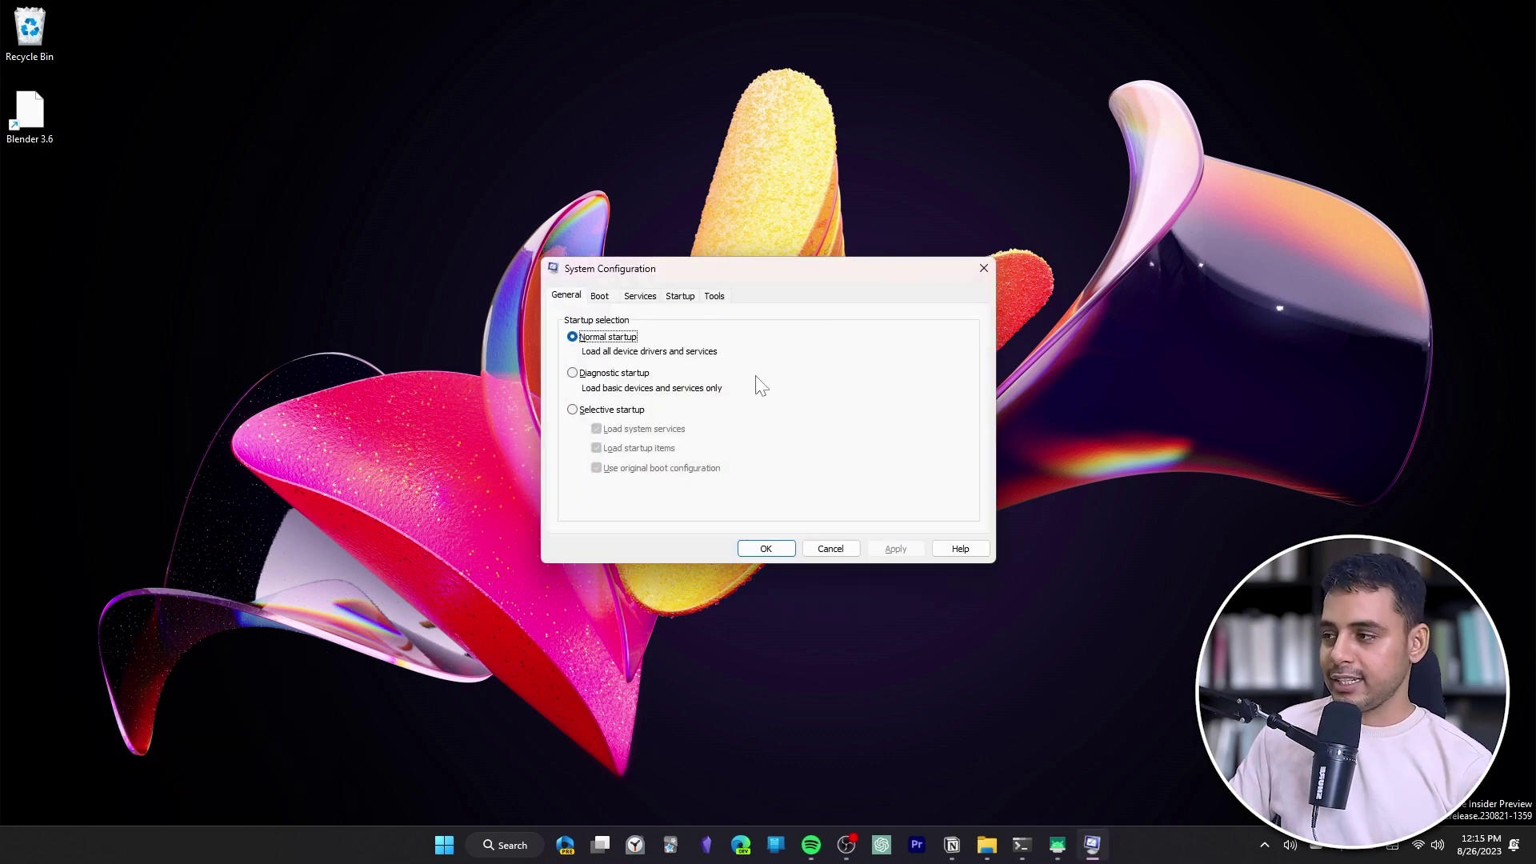
click(614, 409)
click(639, 447)
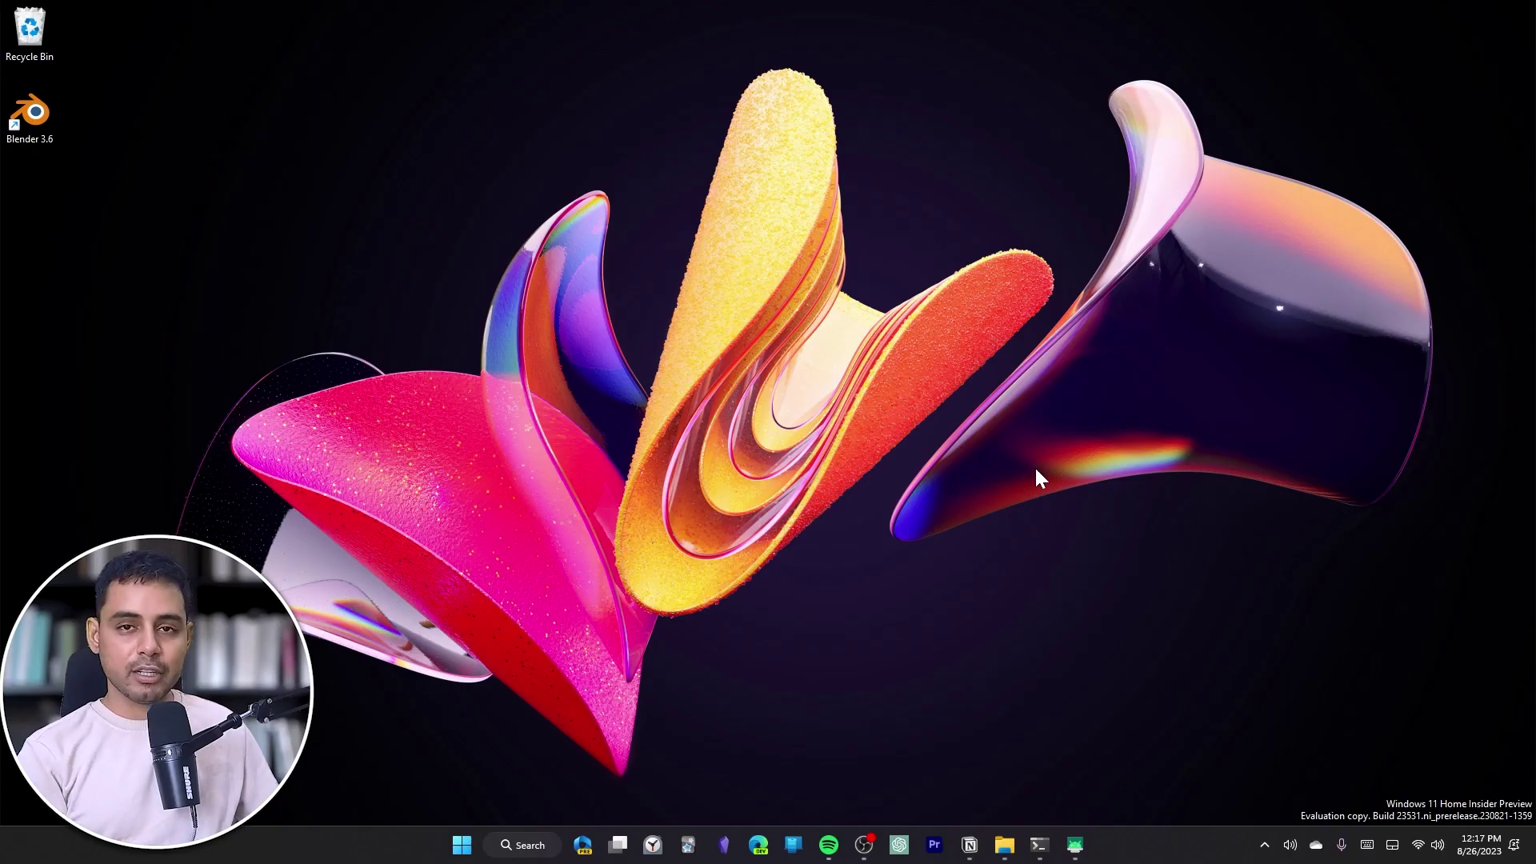
Bring up the Installed apps list under Apps in Windows Settings.
key(super)
text(settings)
key(Return)
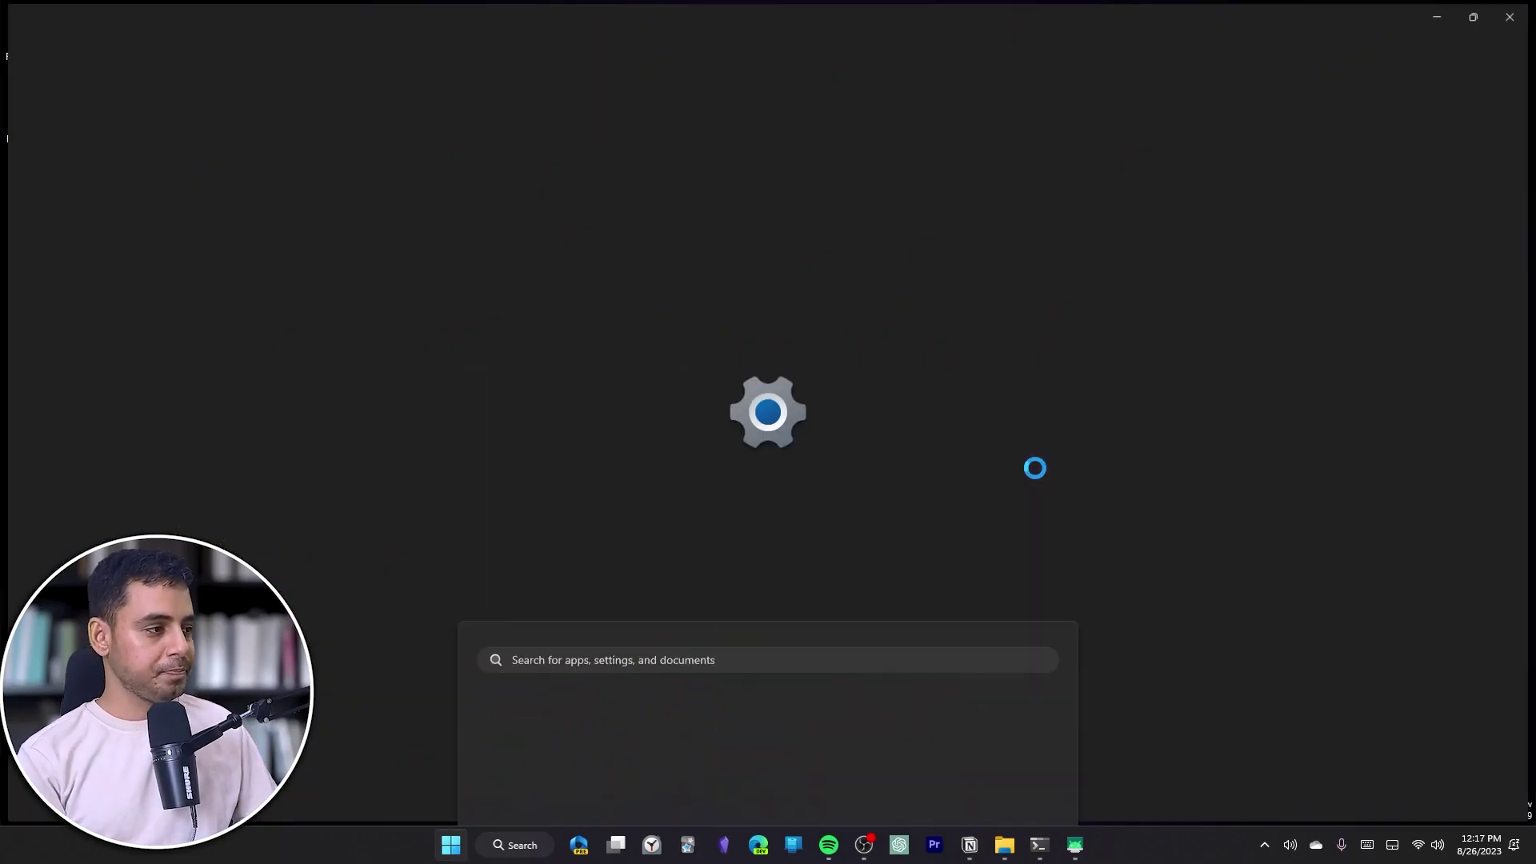
click(136, 307)
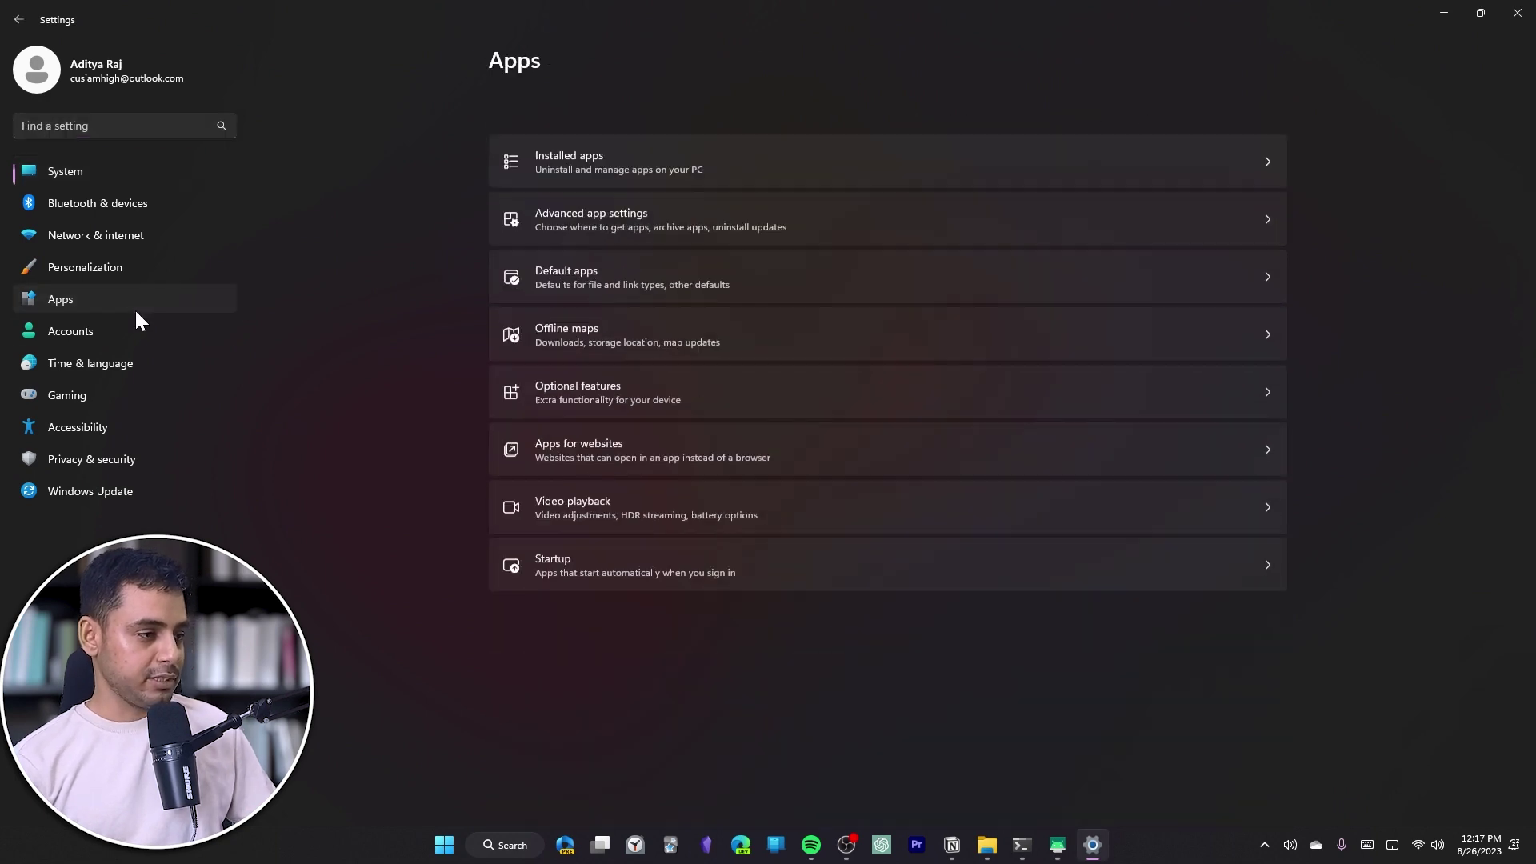
click(663, 118)
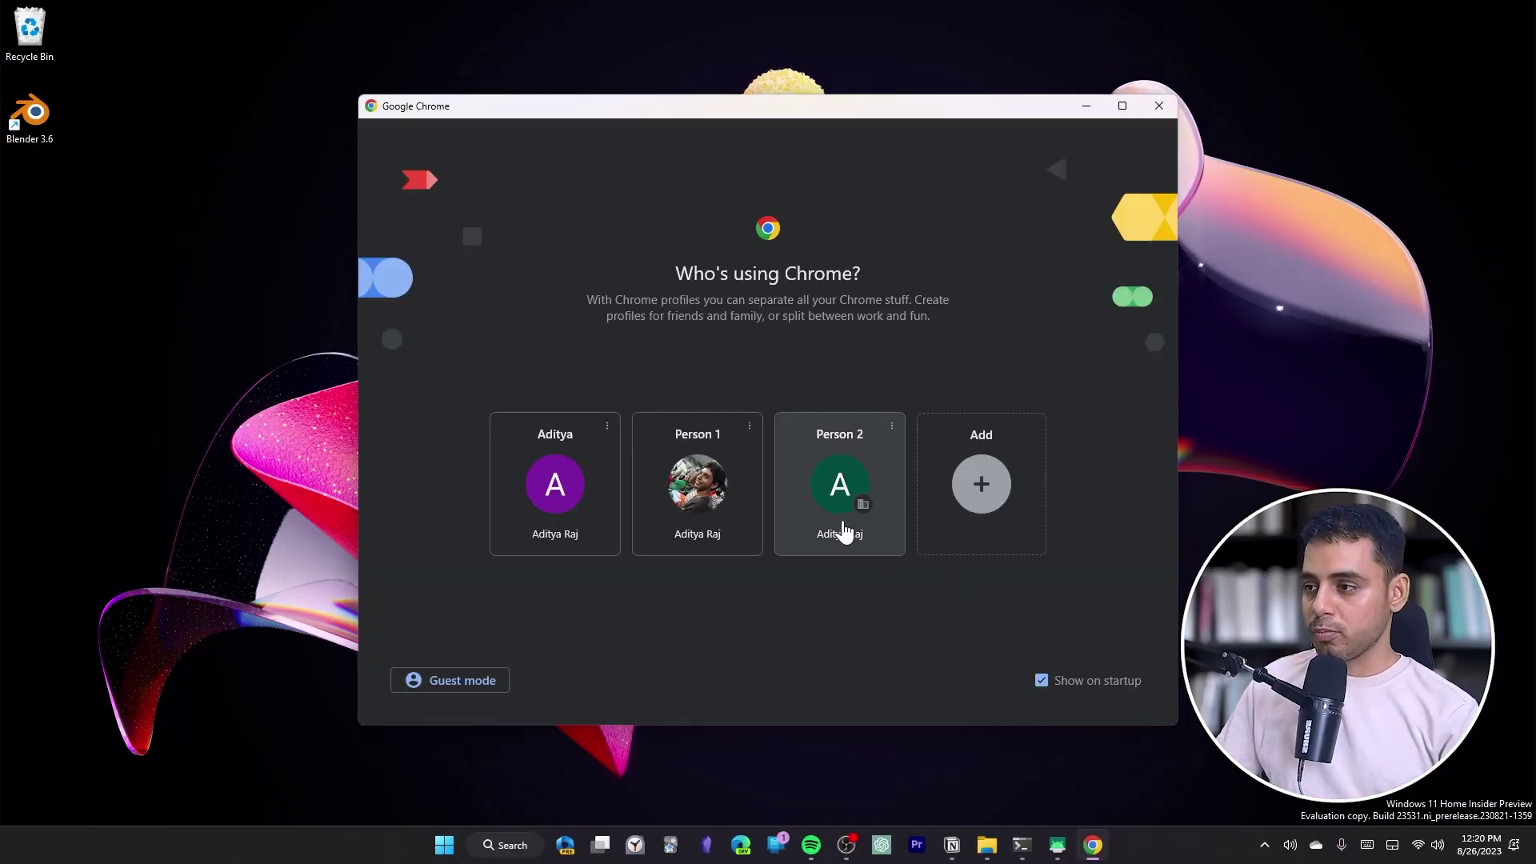
Open Chrome with the chosen profile and confirm restoring settings to original defaults.
click(840, 513)
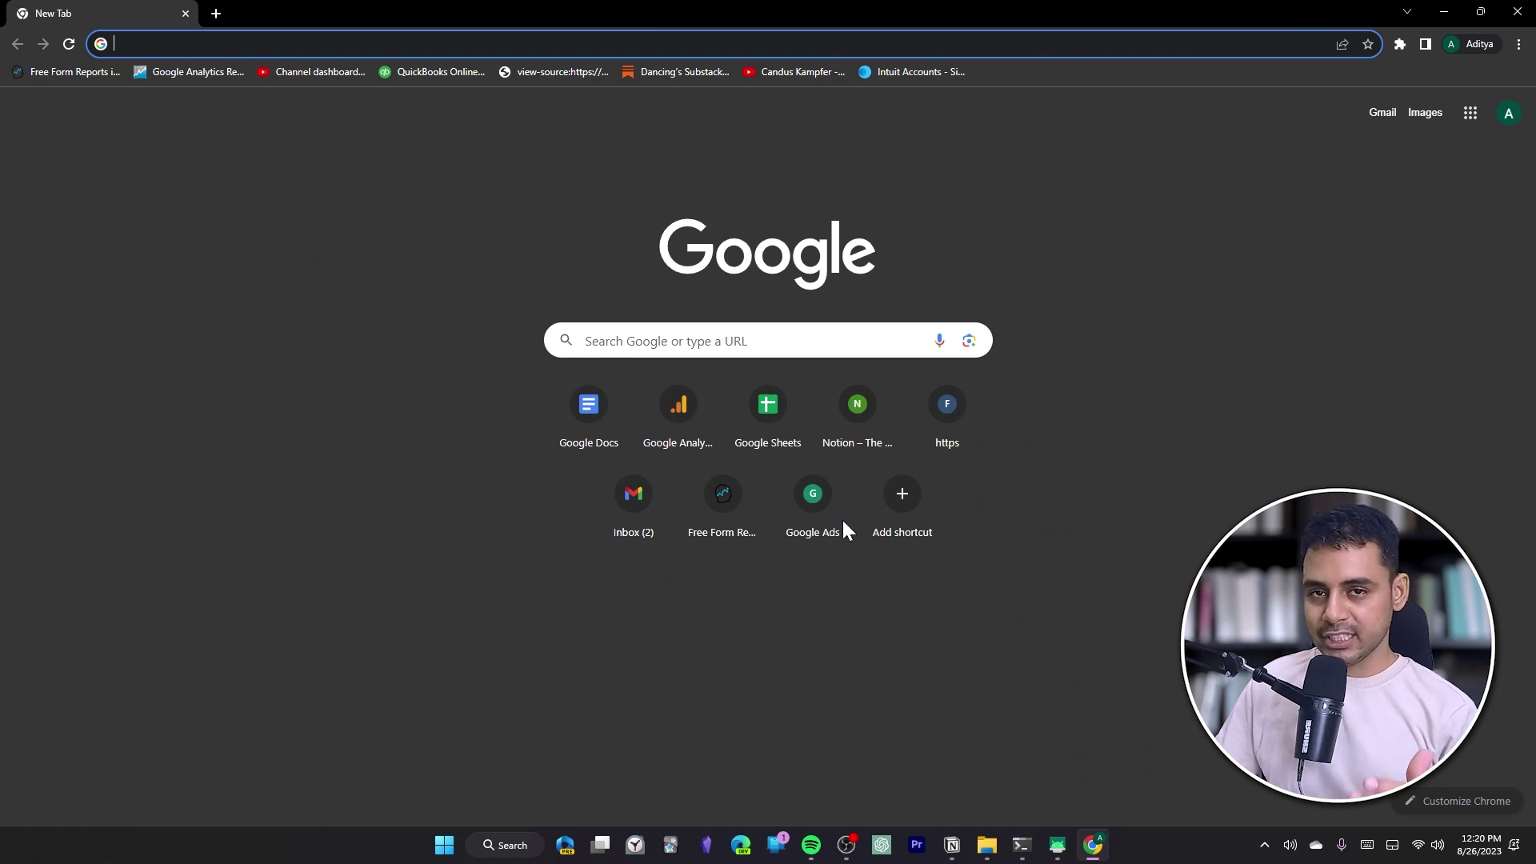
click(1518, 44)
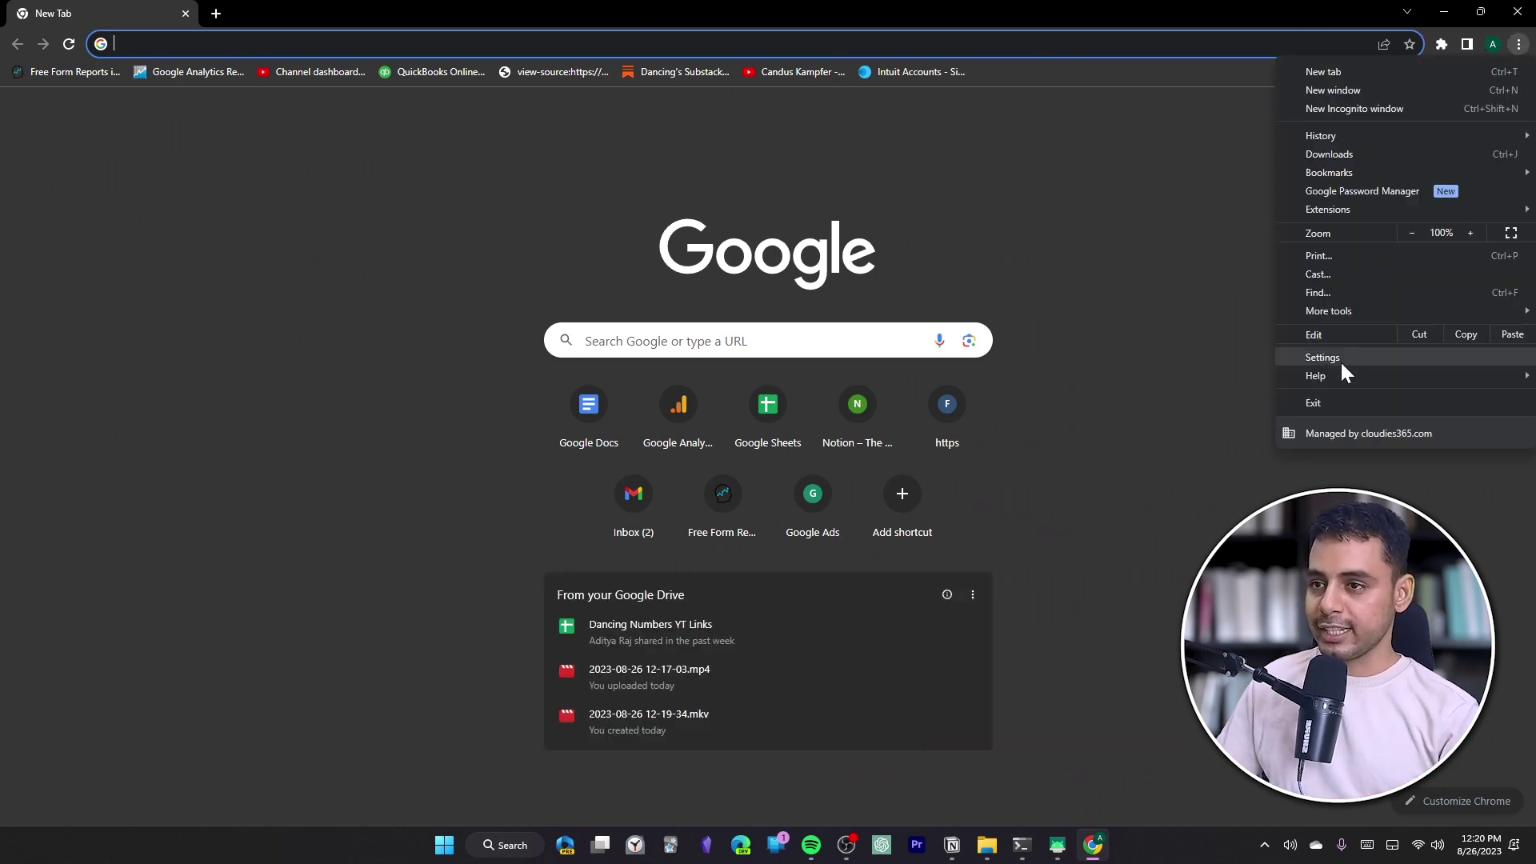
click(1340, 360)
click(135, 524)
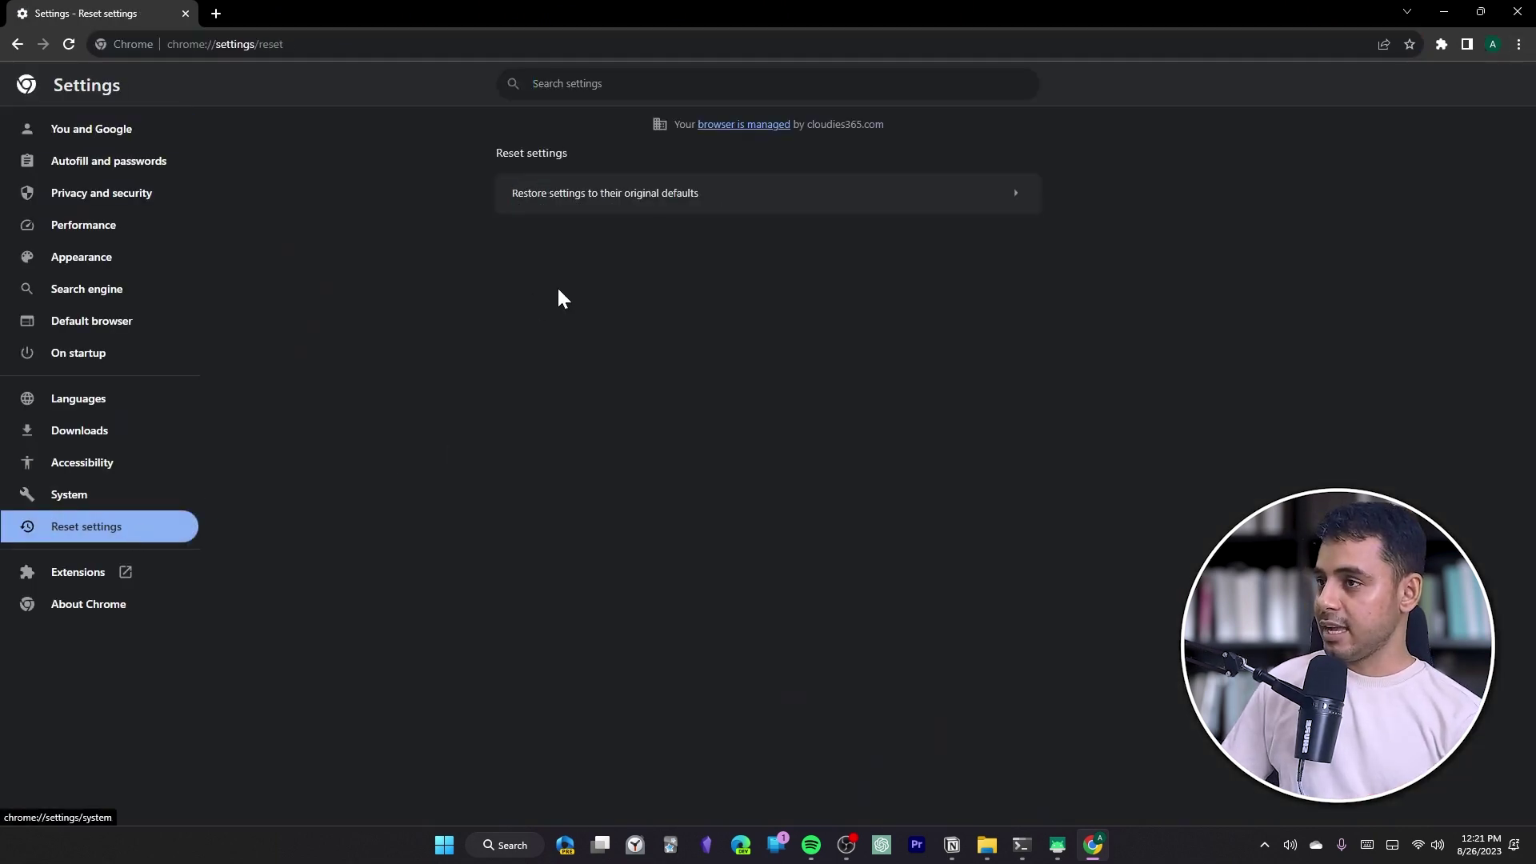
click(846, 209)
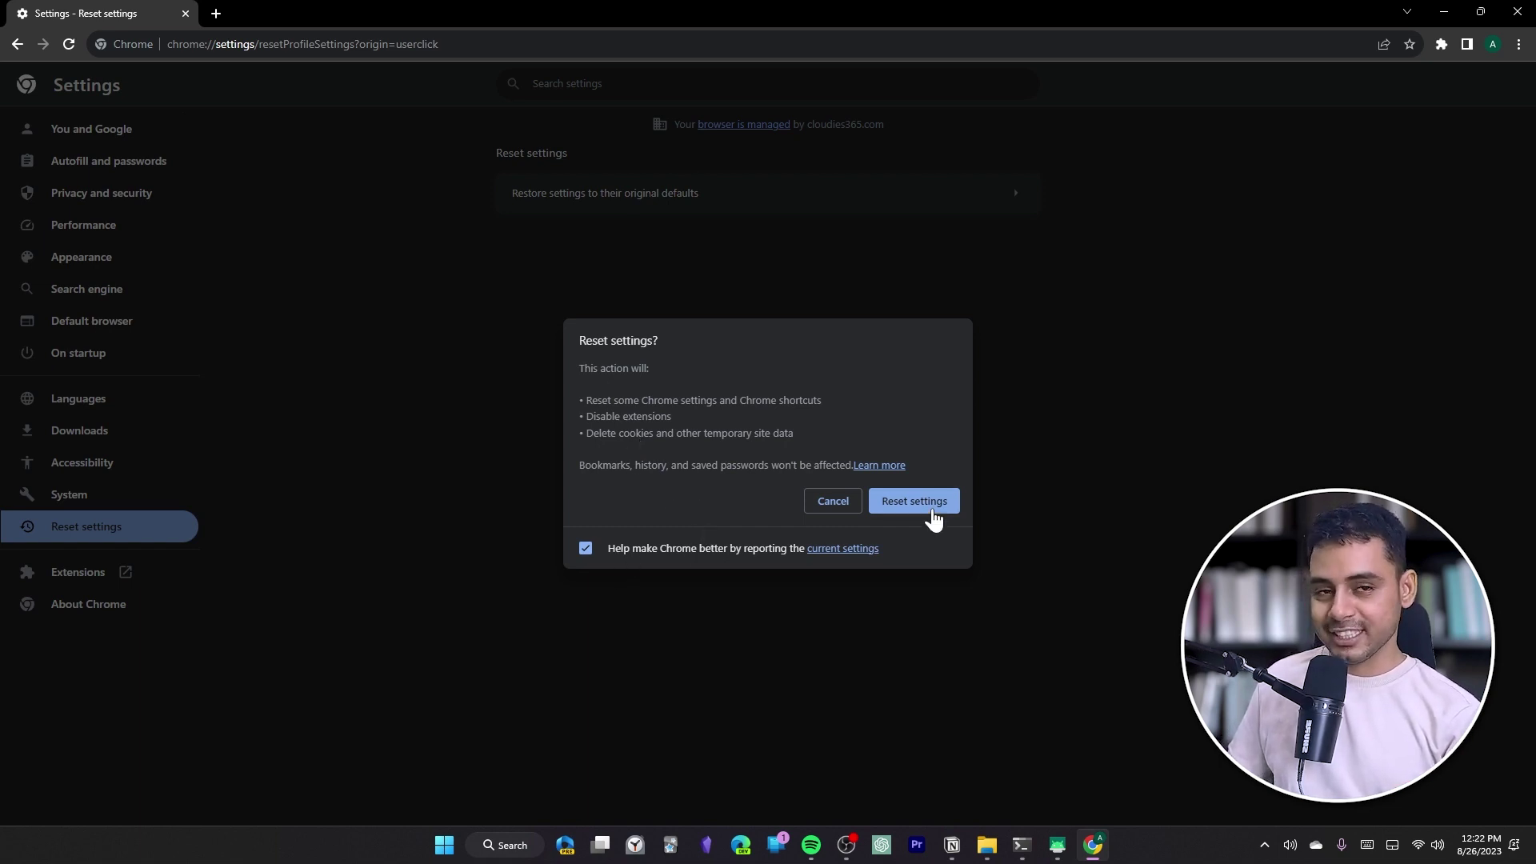
click(916, 501)
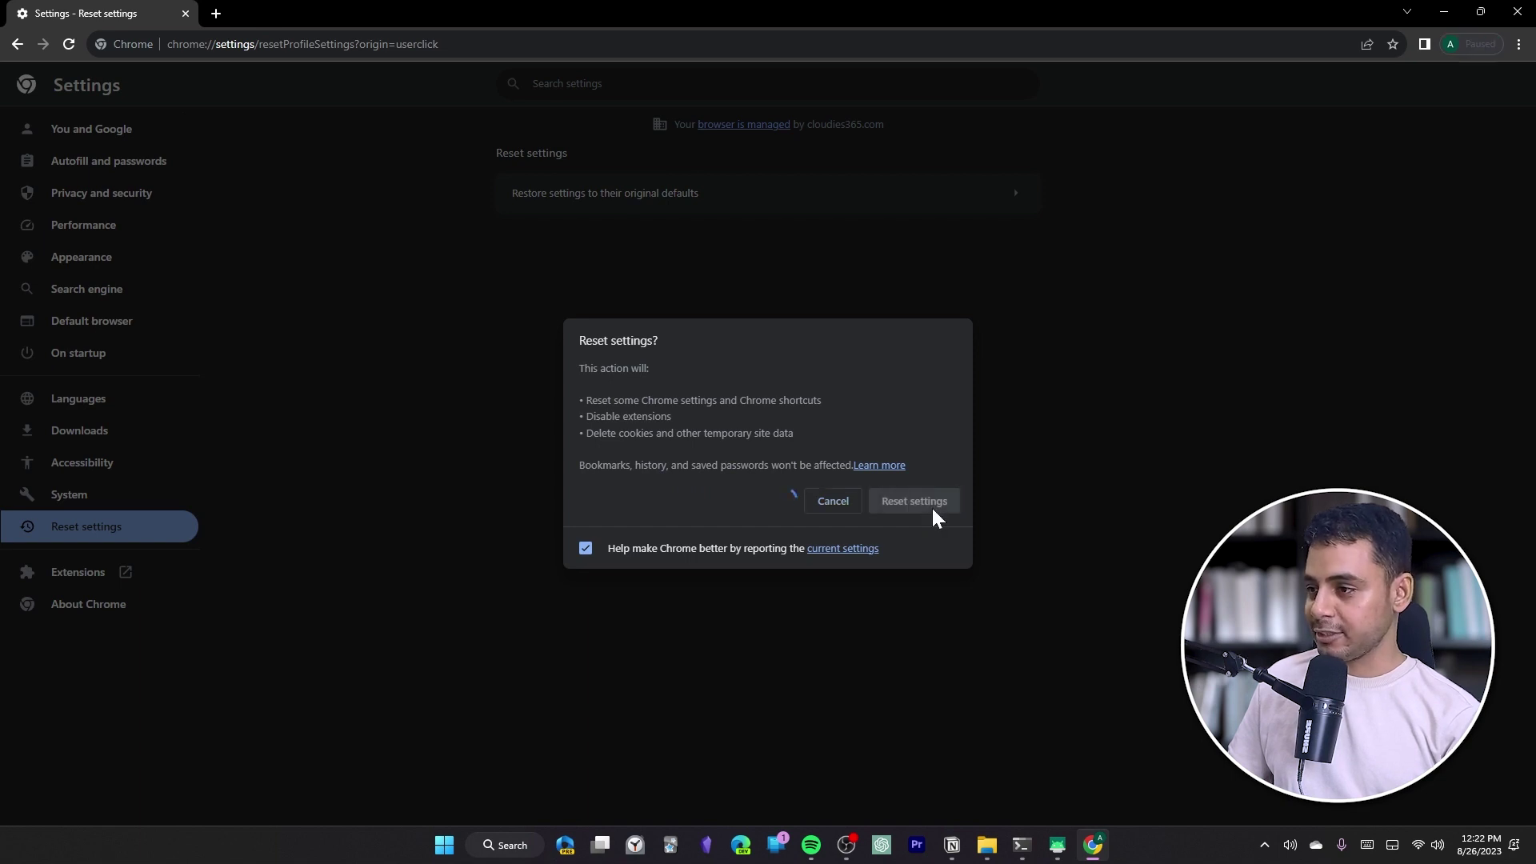
View Chrome's Performance settings page with Memory Saver.
click(117, 229)
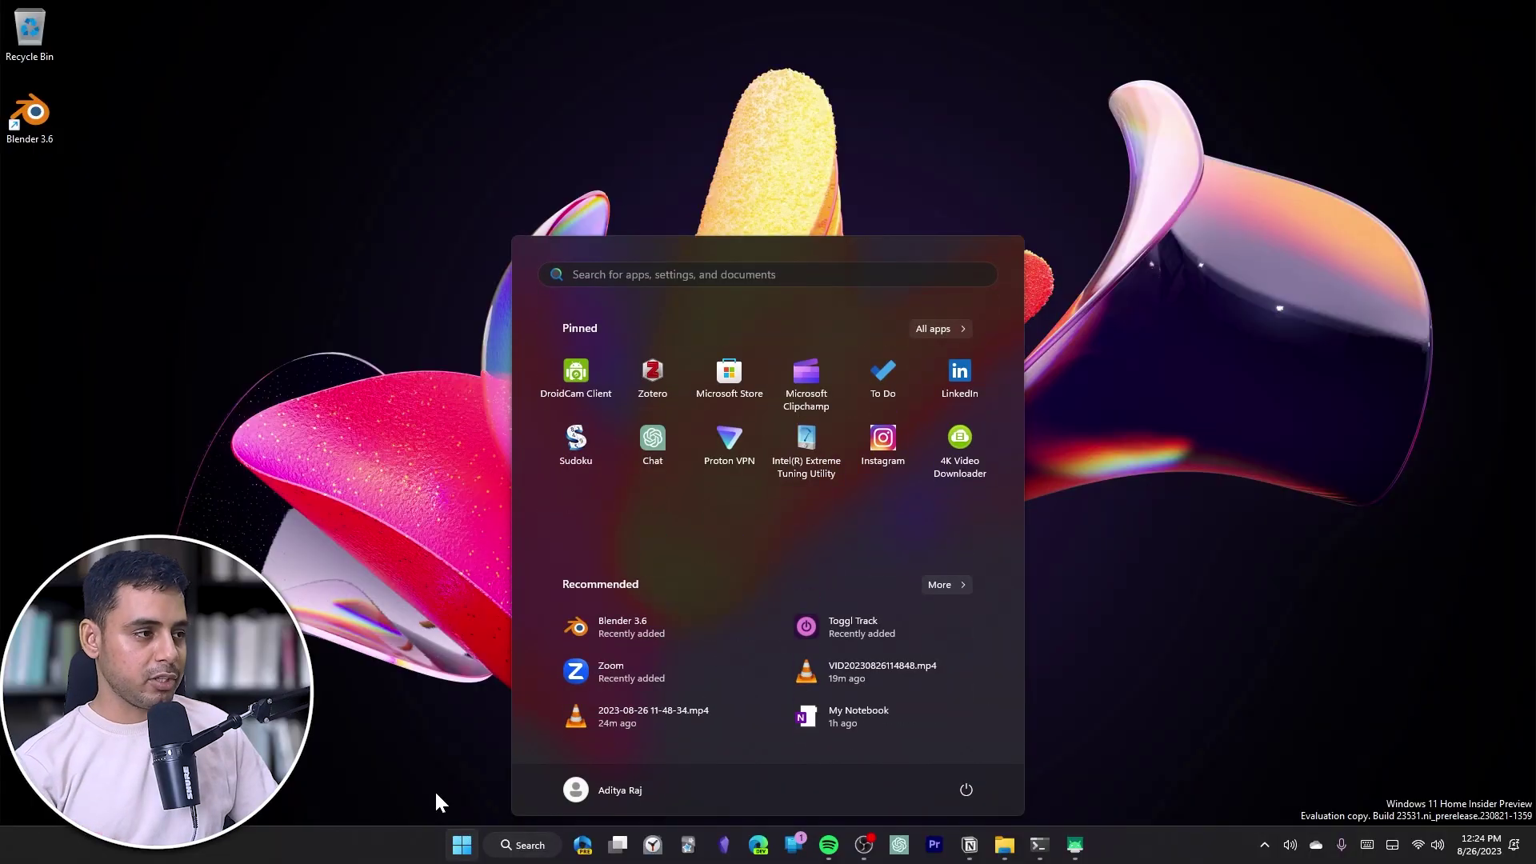
Run Disk Cleanup on TitanDB (D:) and permanently delete the checked files.
text(disk clean)
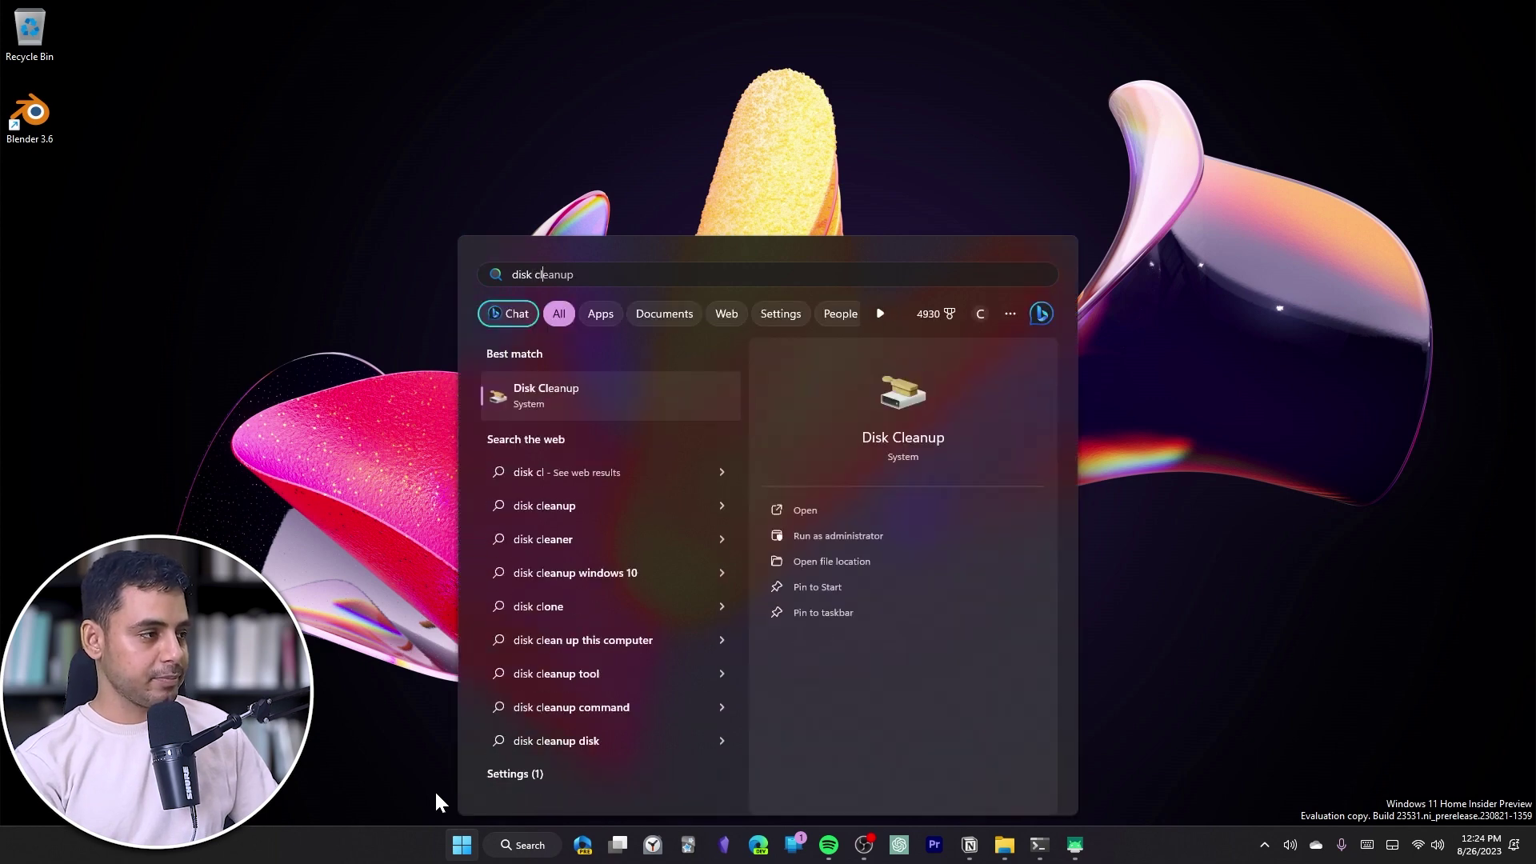
text(up)
key(Return)
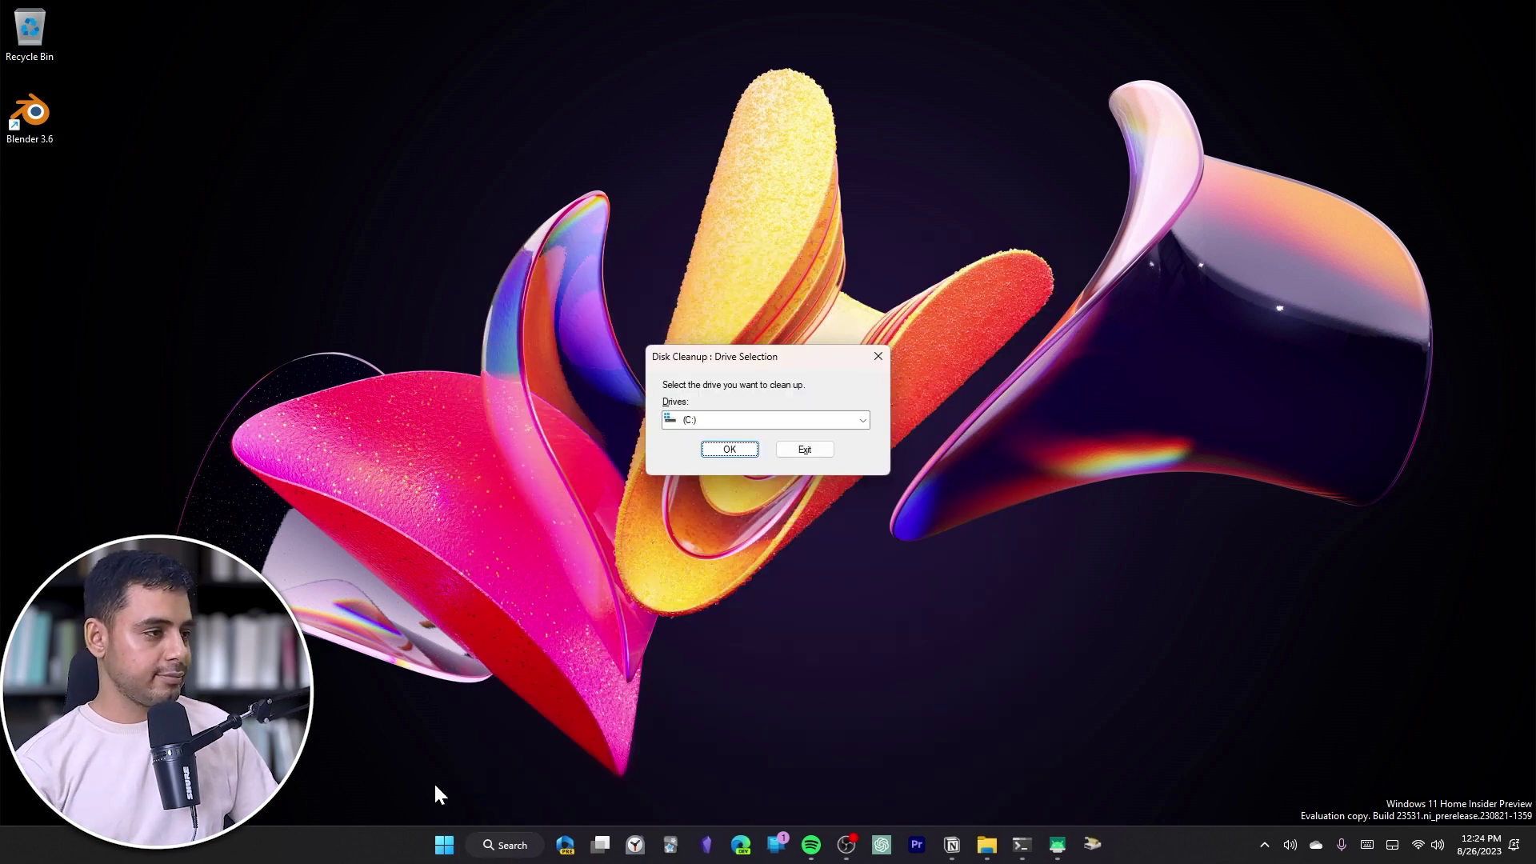
click(774, 420)
click(762, 448)
click(748, 452)
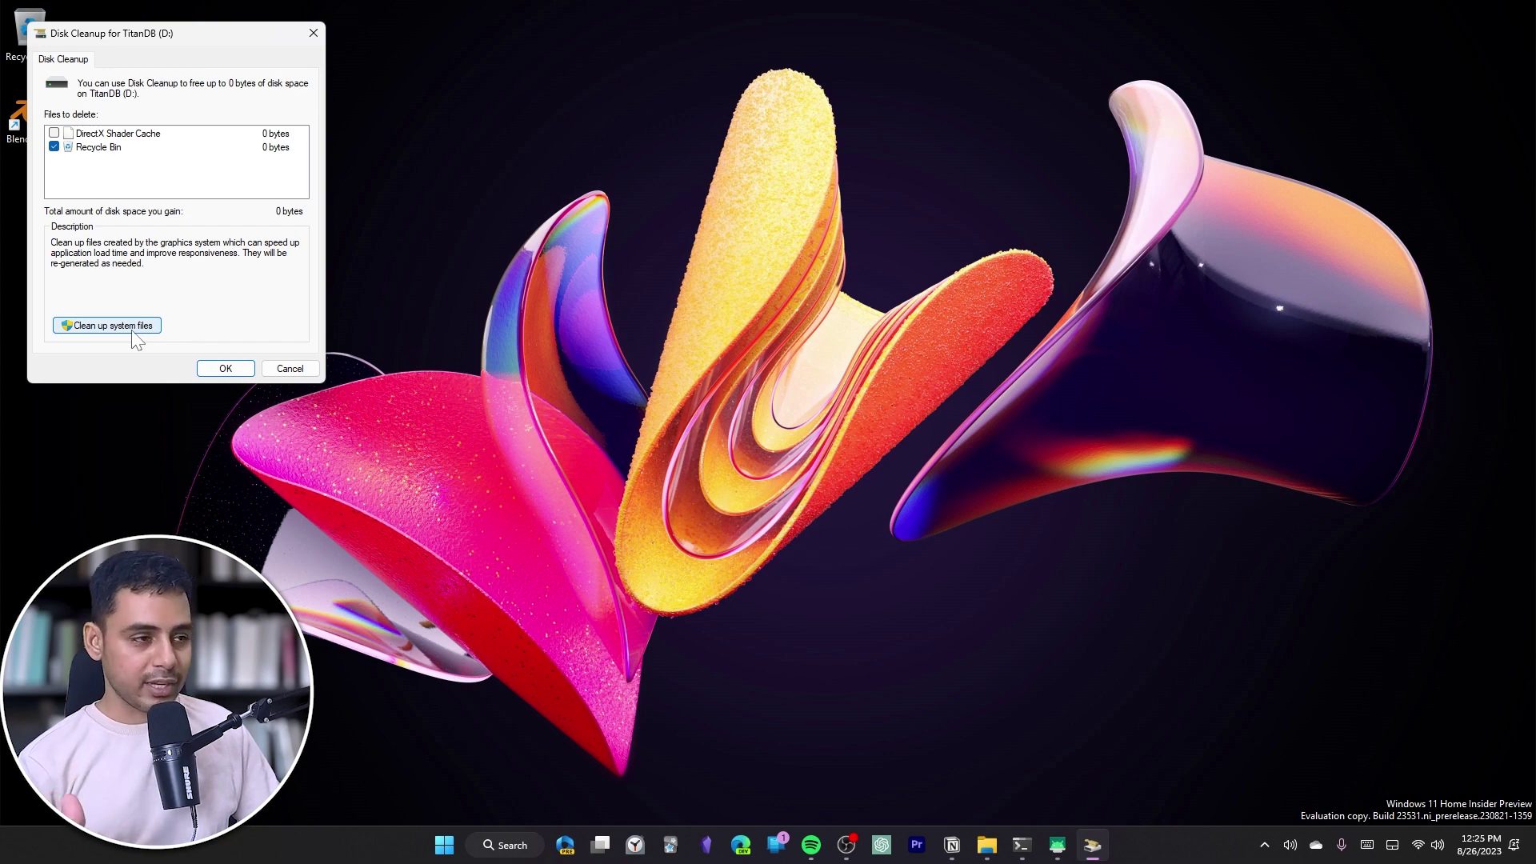
click(224, 370)
click(772, 428)
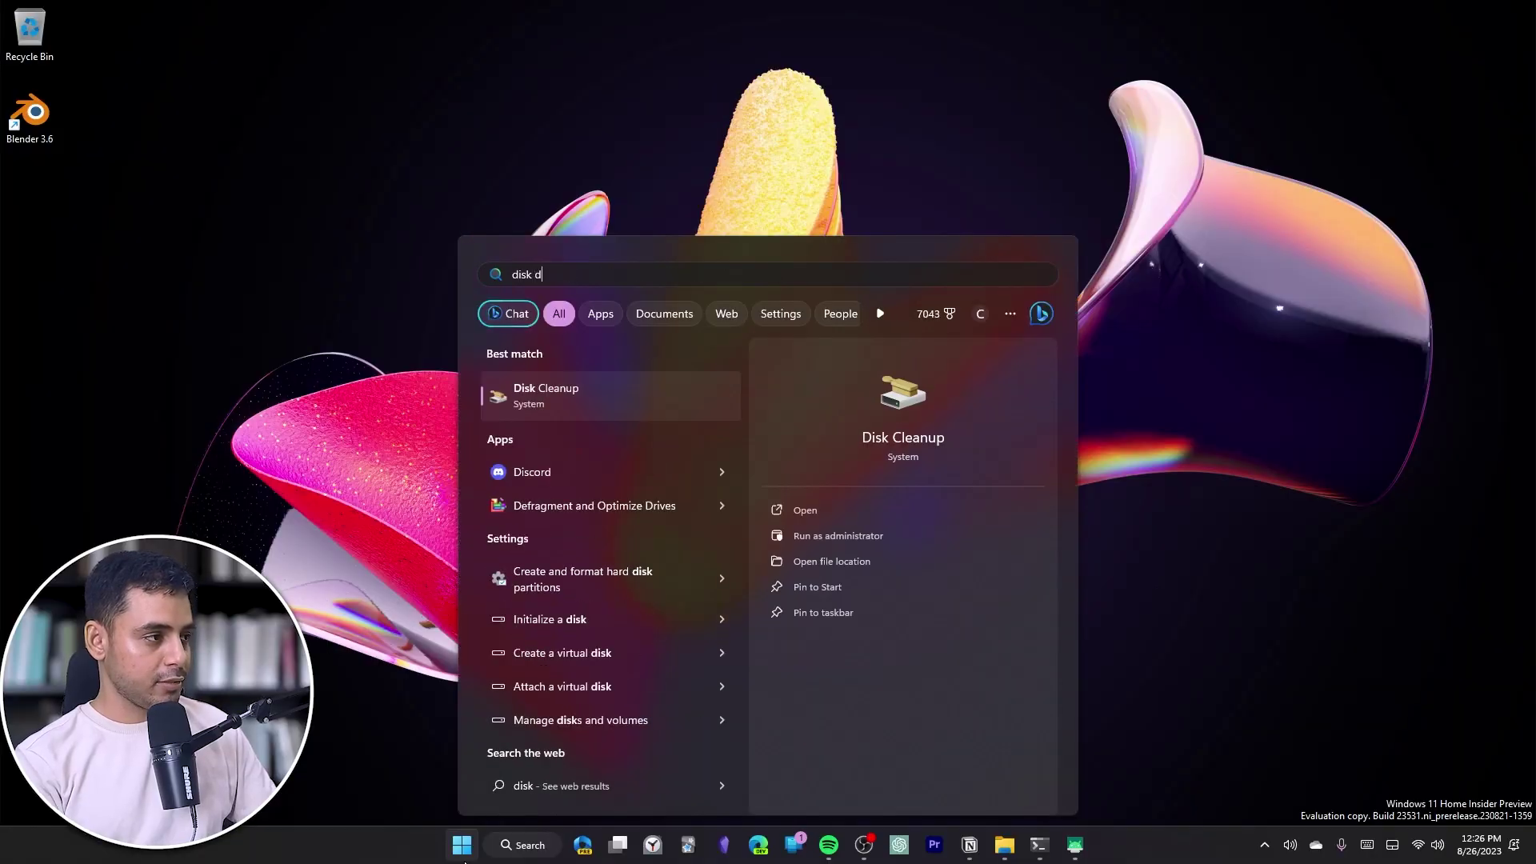
In Optimize Drives, select TitanDB (D:) instead of C: and start optimizing it.
text( d)
key(Return)
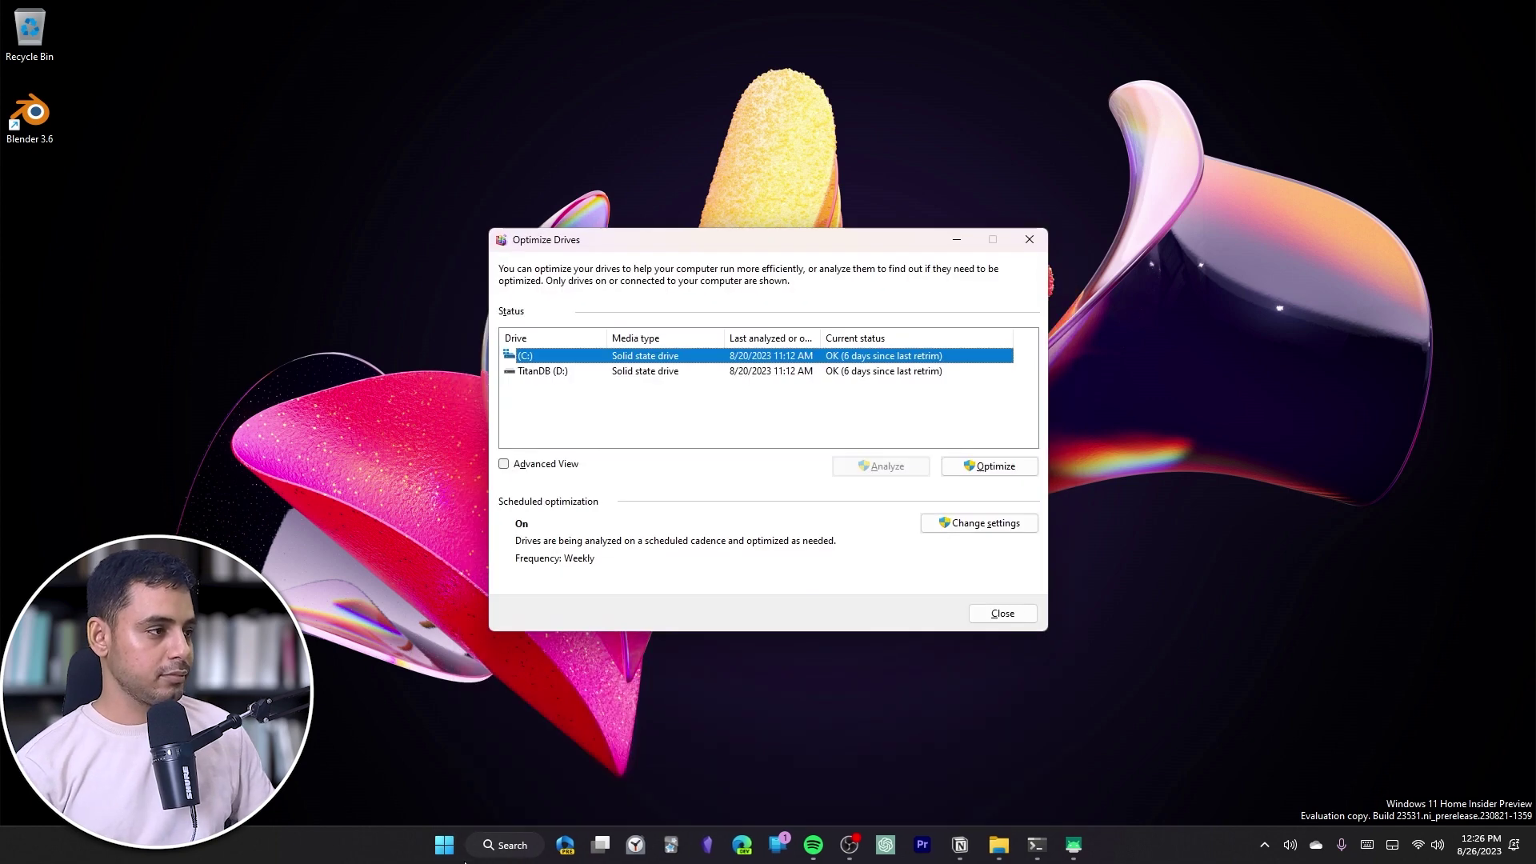
click(572, 417)
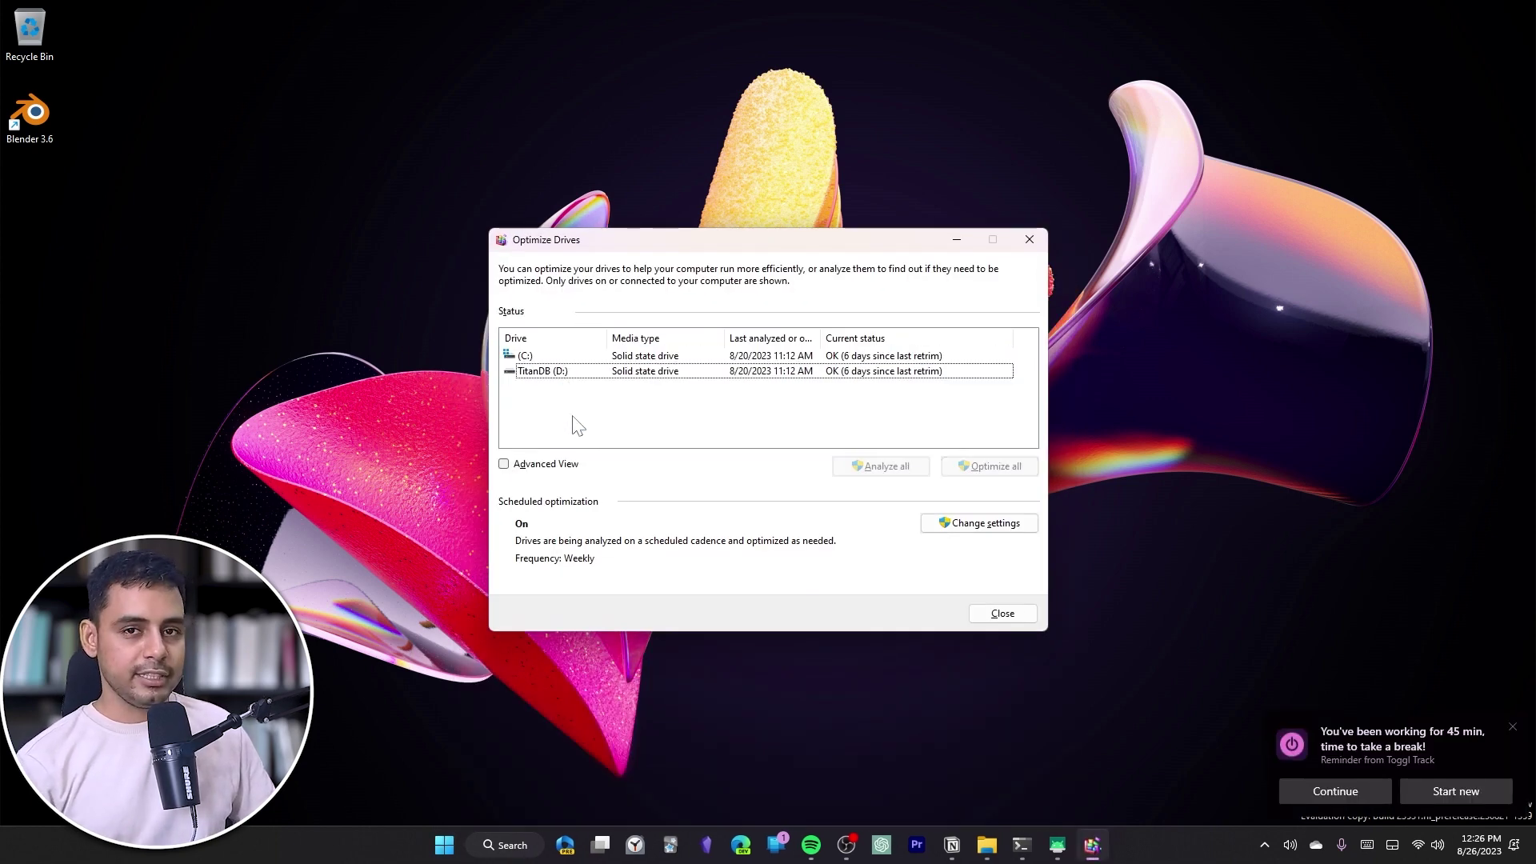
click(572, 376)
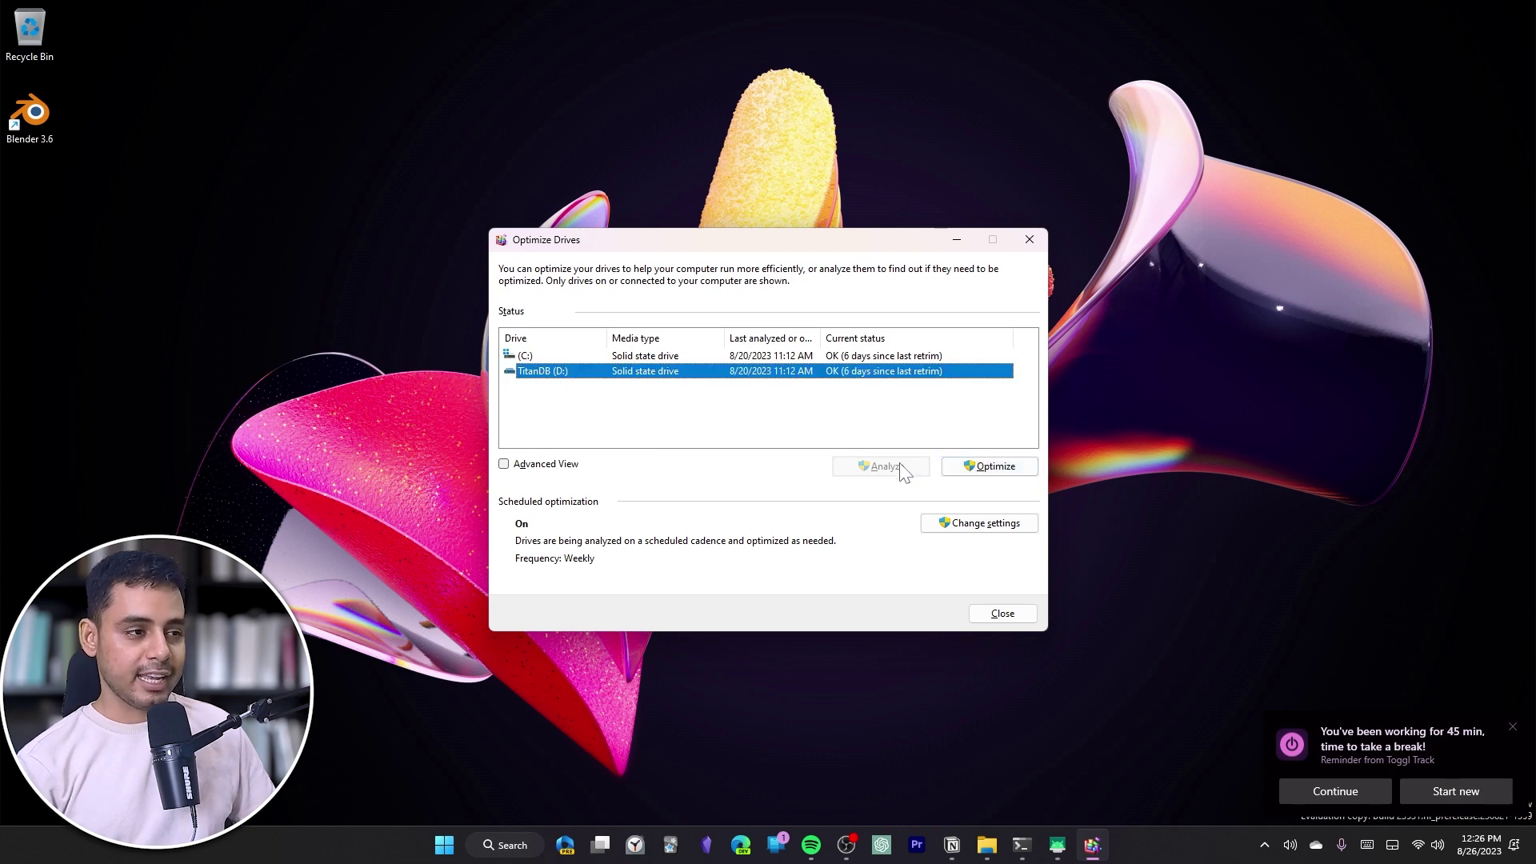
click(981, 471)
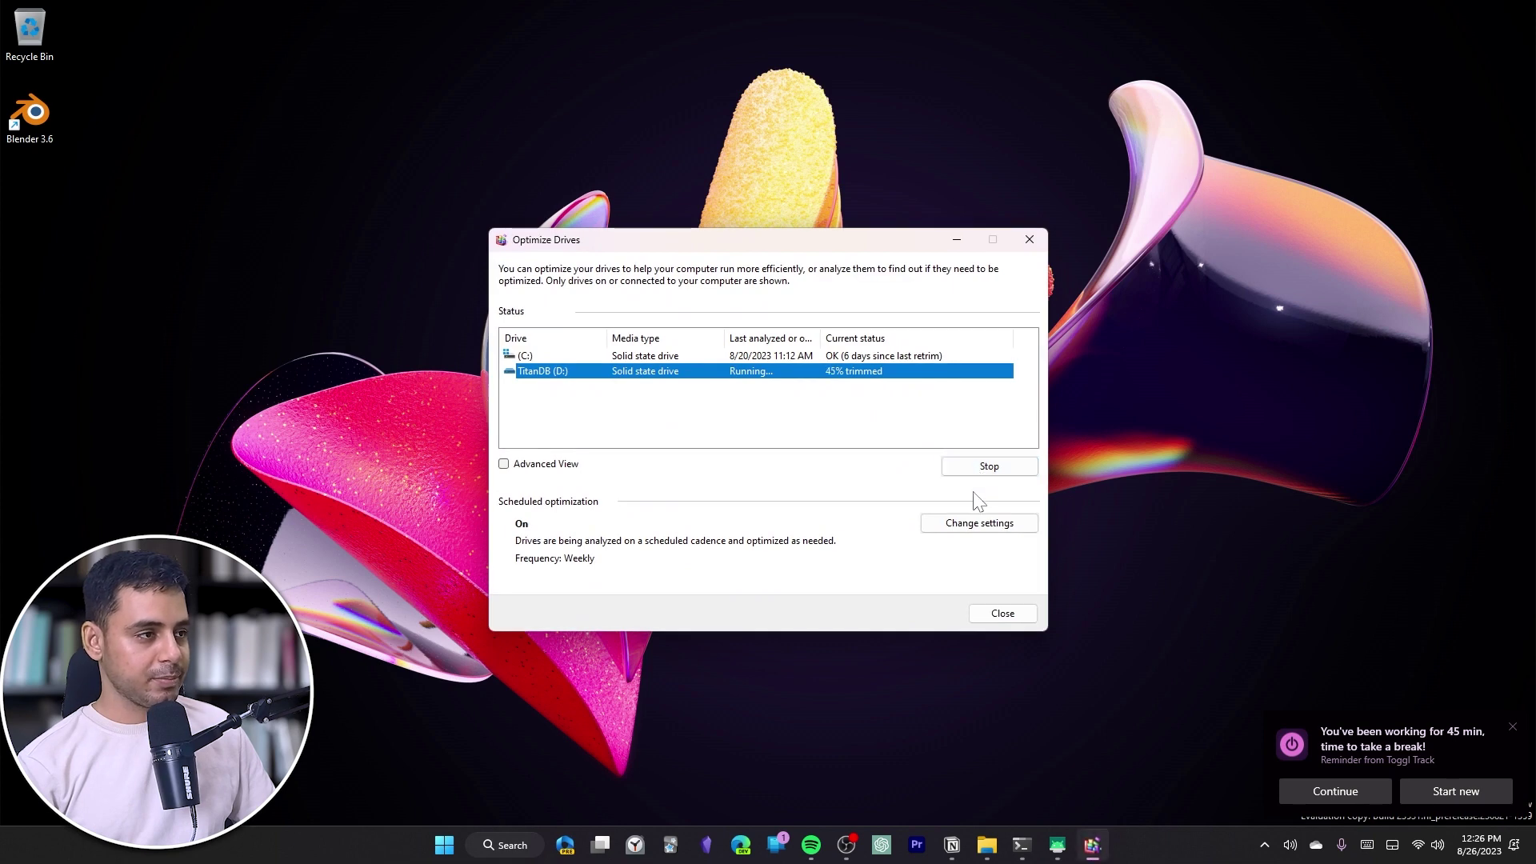